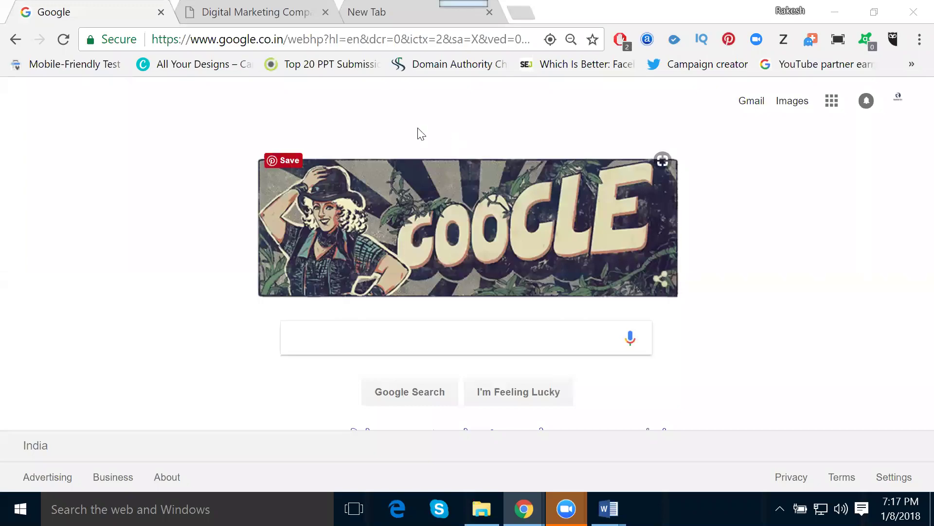
Open Google Docs from the Google apps grid on the Google Search page
left_click(832, 104)
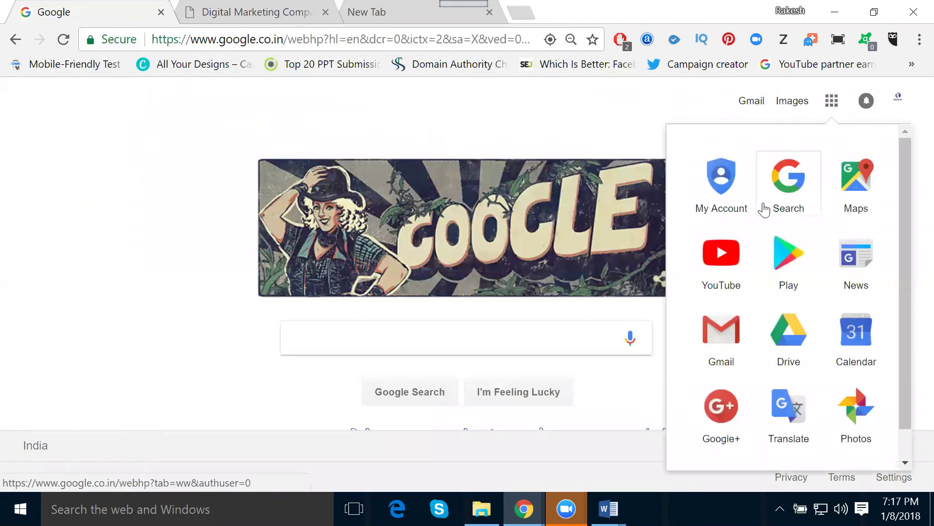
scroll(765, 208, "down", 5)
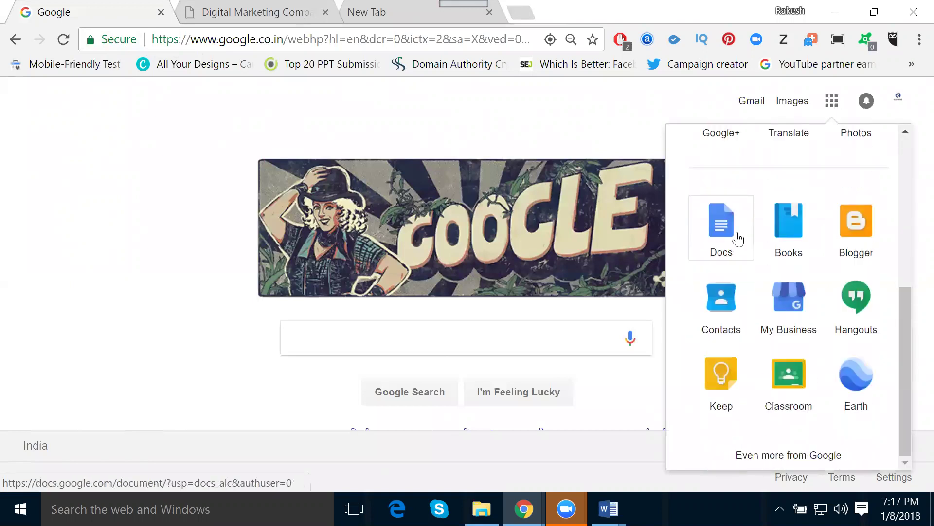
left_click(738, 239)
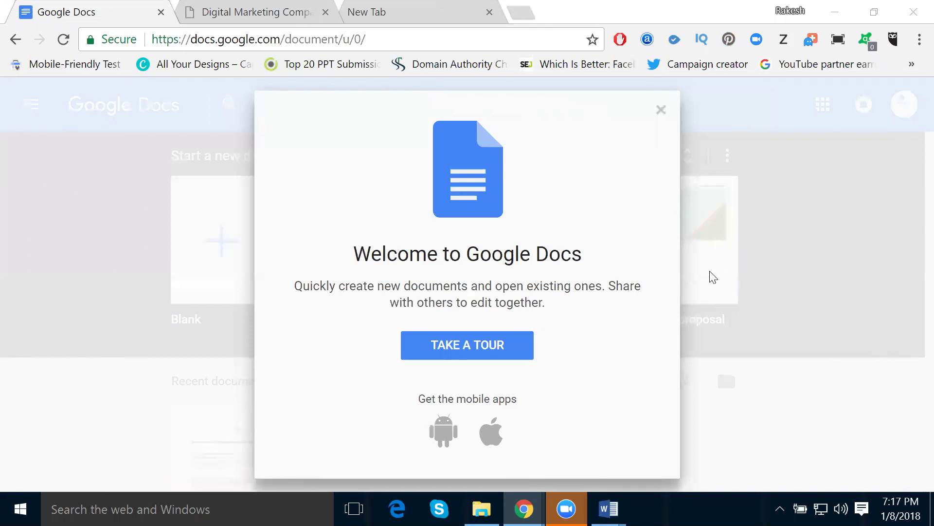
Dismiss the welcome dialog and open 'Seo Original Guide From nucleus Groups-1' from recent documents
left_click(660, 109)
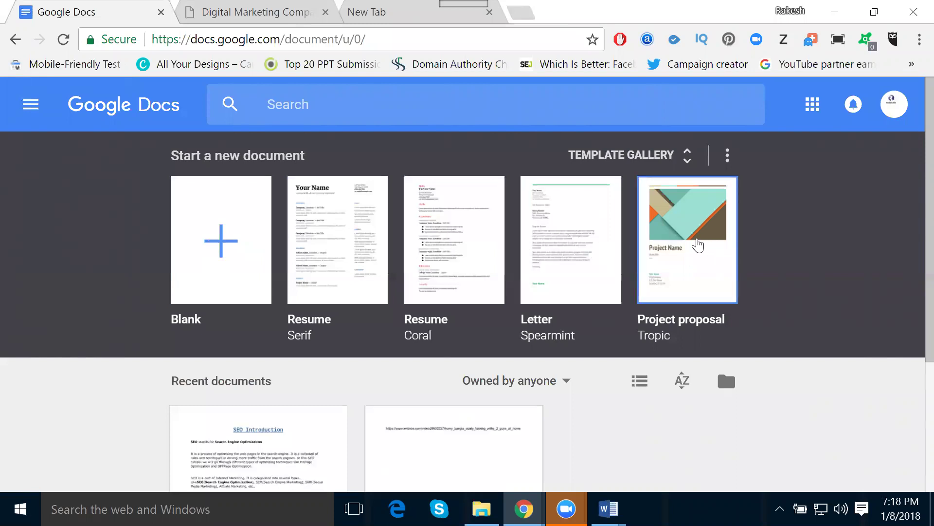
scroll(698, 243, "down", 2)
scroll(699, 243, "down", 3)
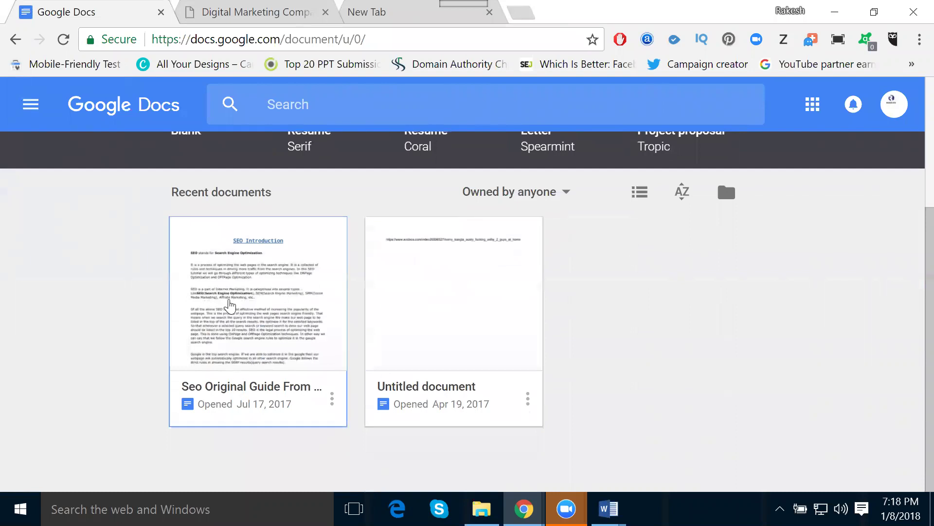
left_click(229, 305)
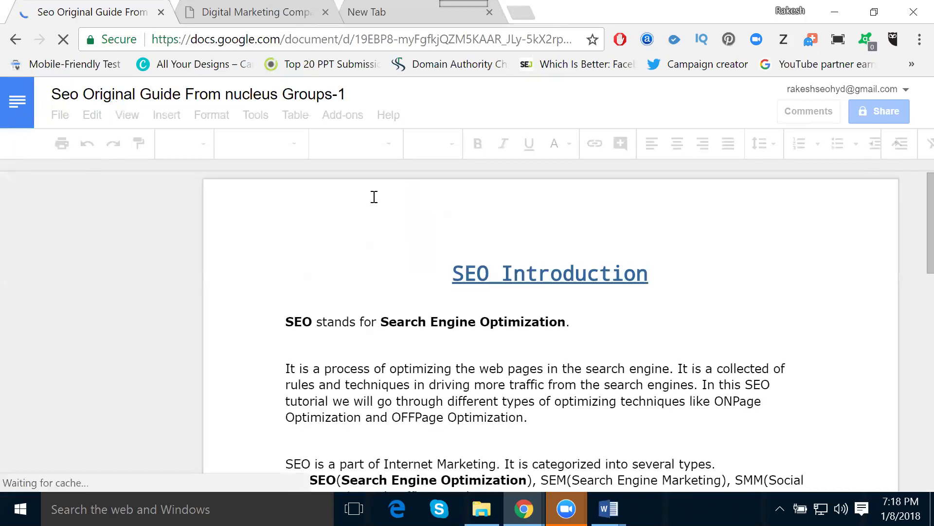
scroll(374, 197, "down", 15)
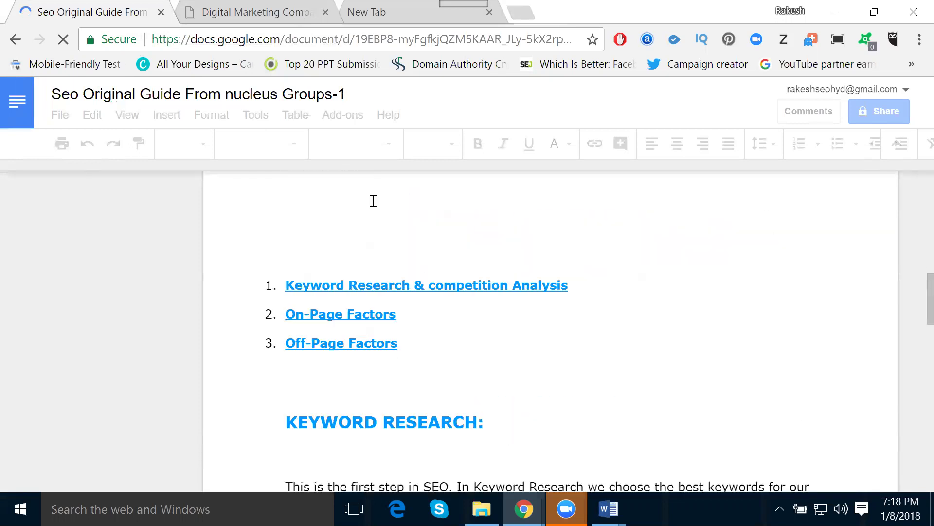
scroll(372, 200, "down", 15)
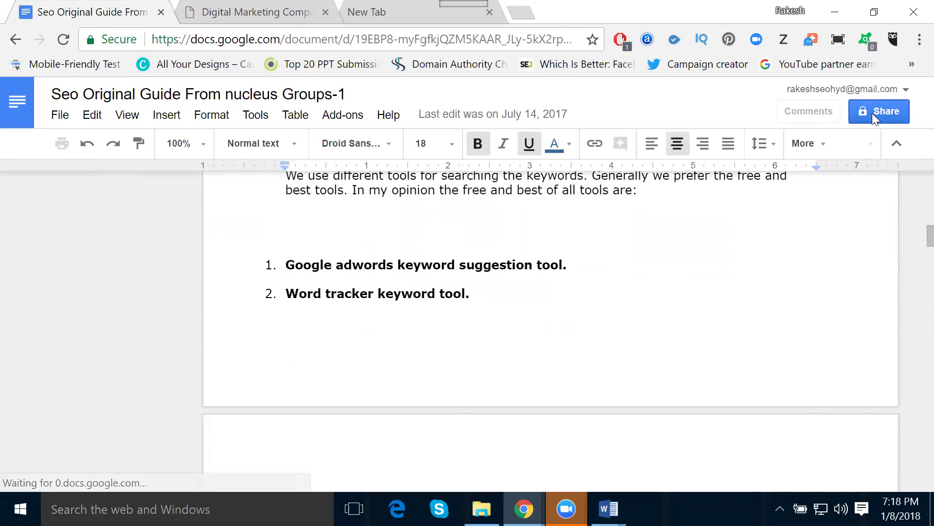
left_click(872, 112)
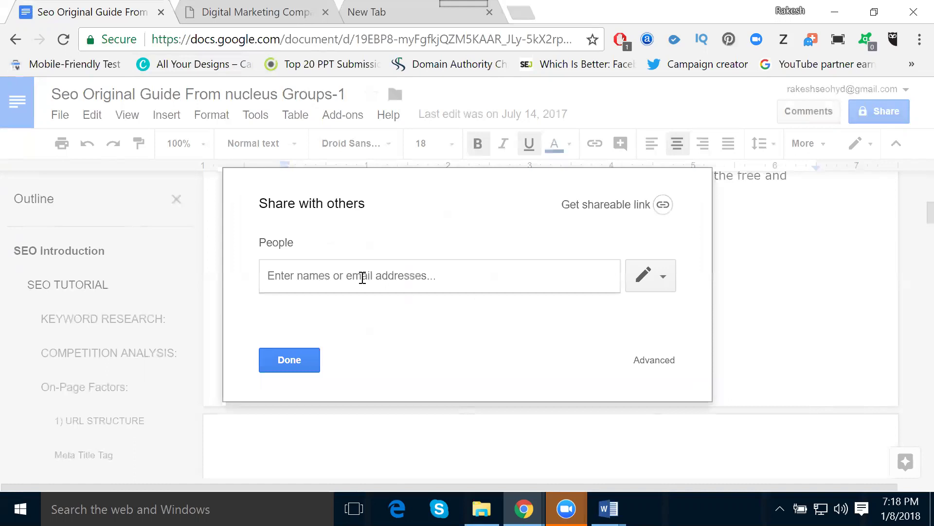
left_click(652, 276)
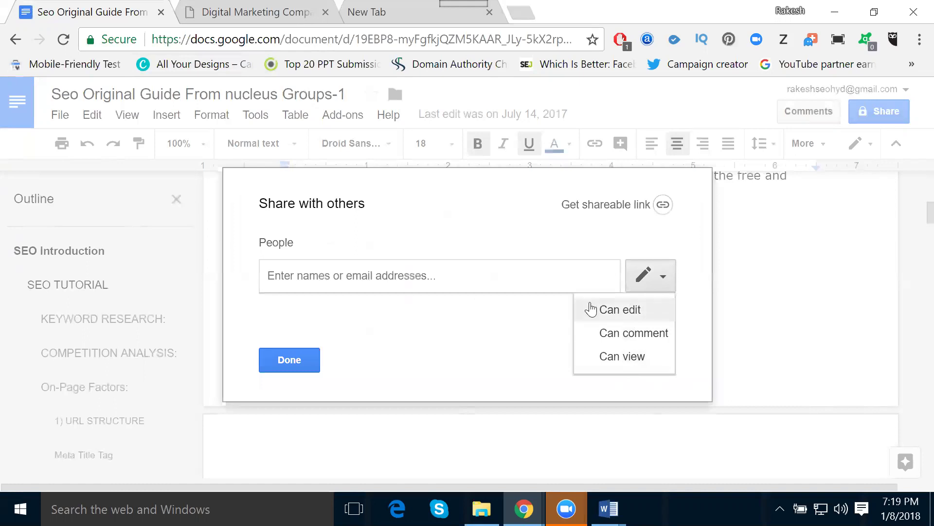
left_click(622, 358)
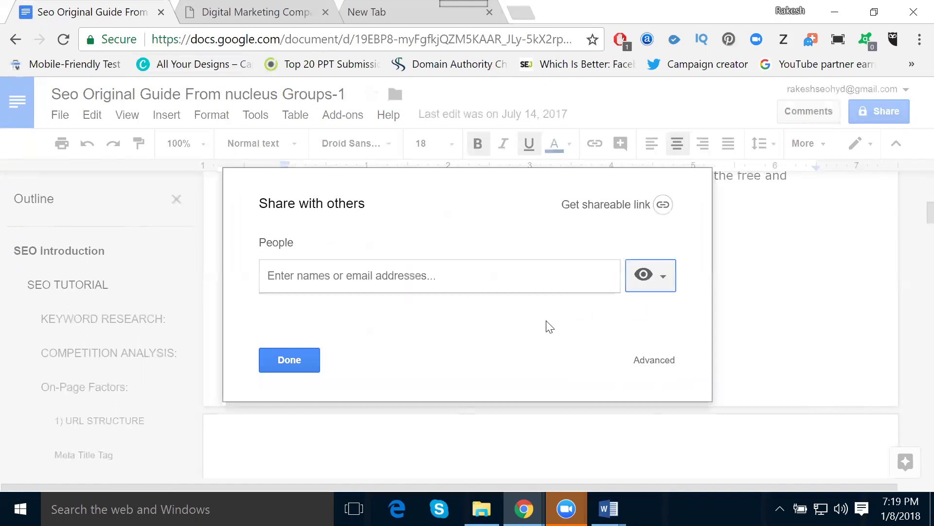
left_click(449, 288)
type("g")
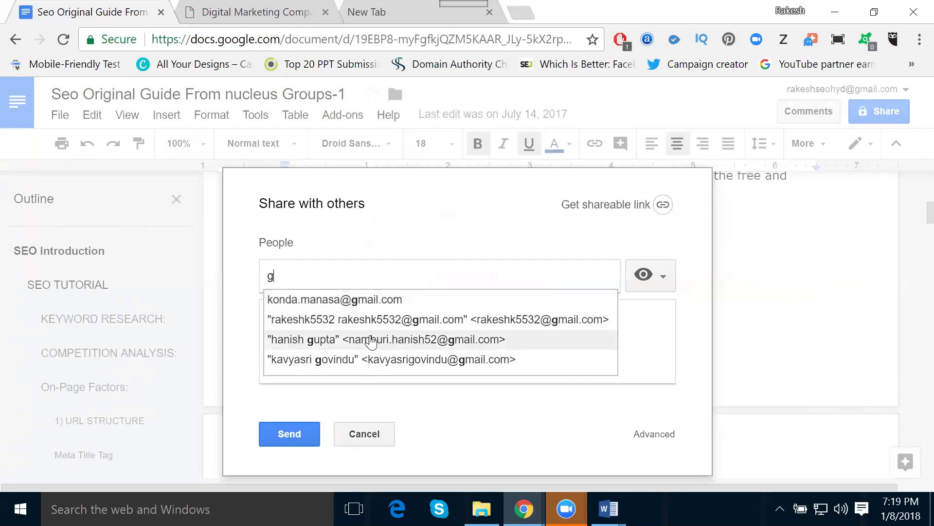
key("BackSpace")
type("dig")
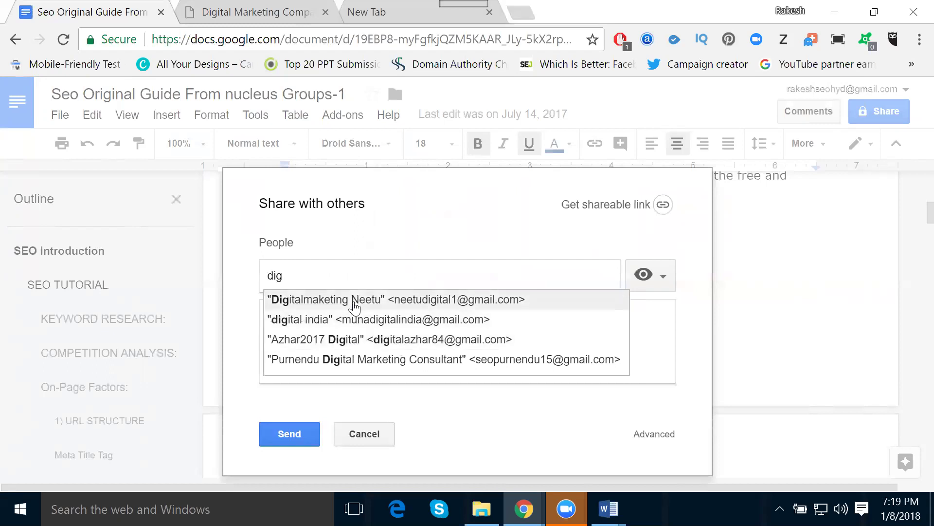
type("ital")
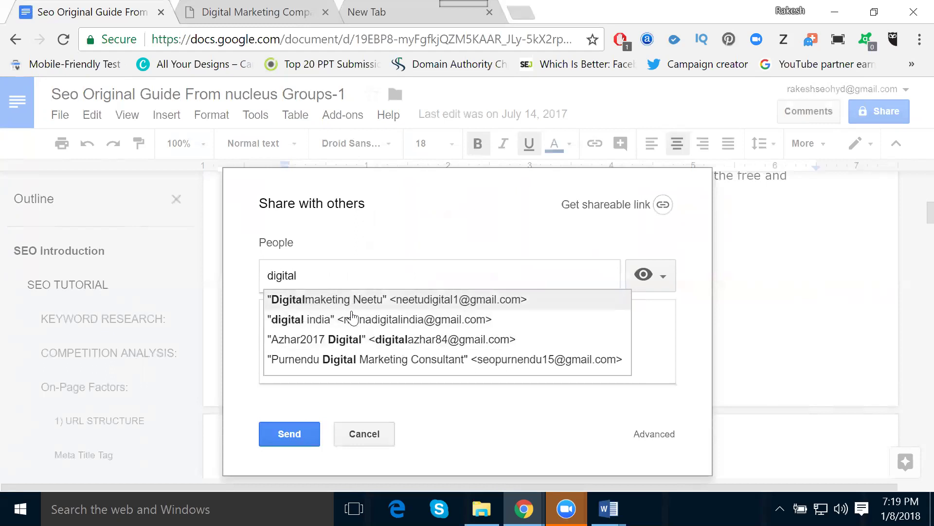
scroll(350, 360, "down", 1)
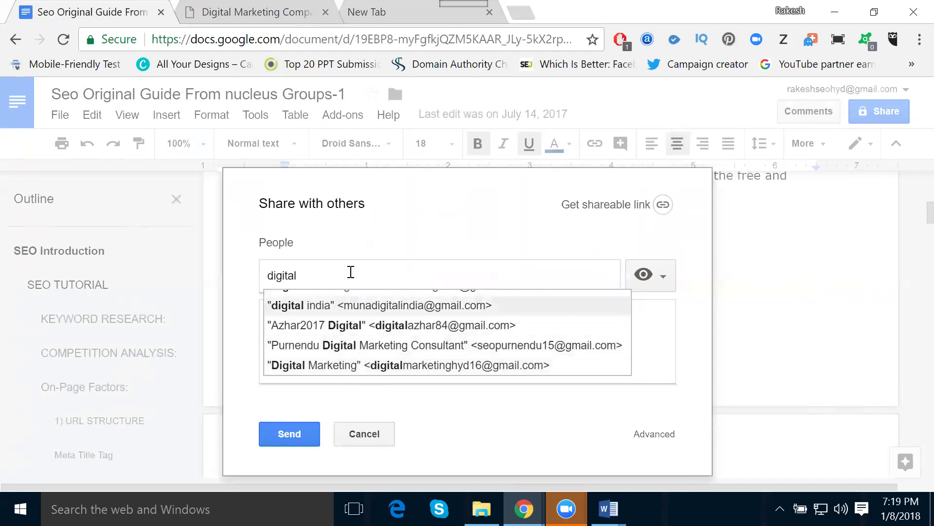
scroll(362, 311, "up", 1)
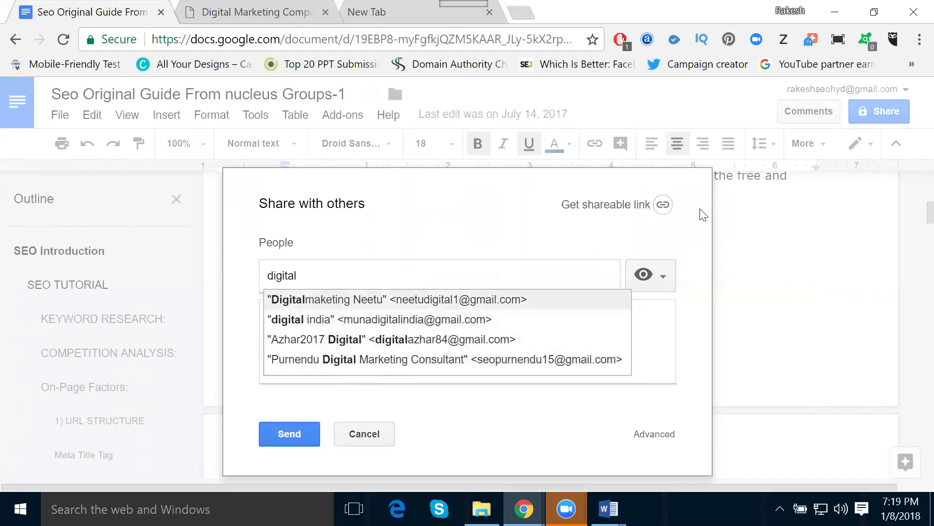
left_click(361, 433)
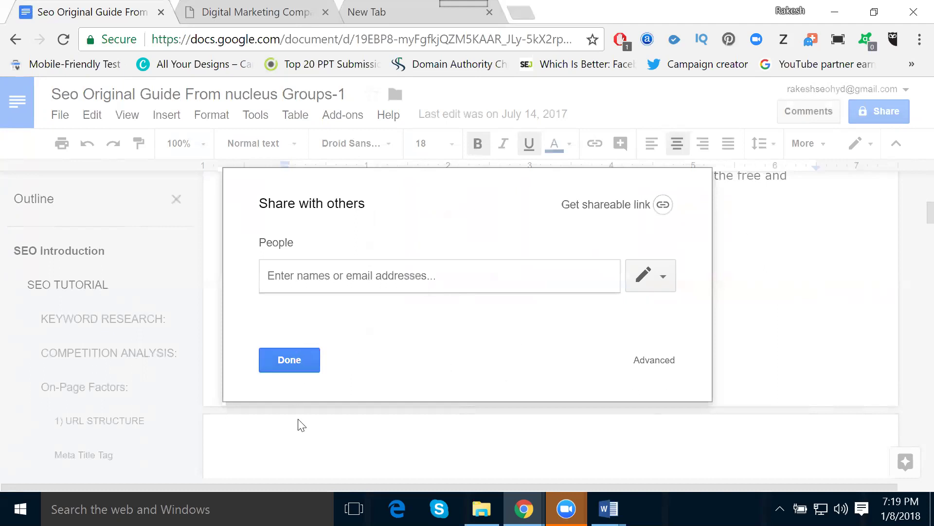
left_click(312, 358)
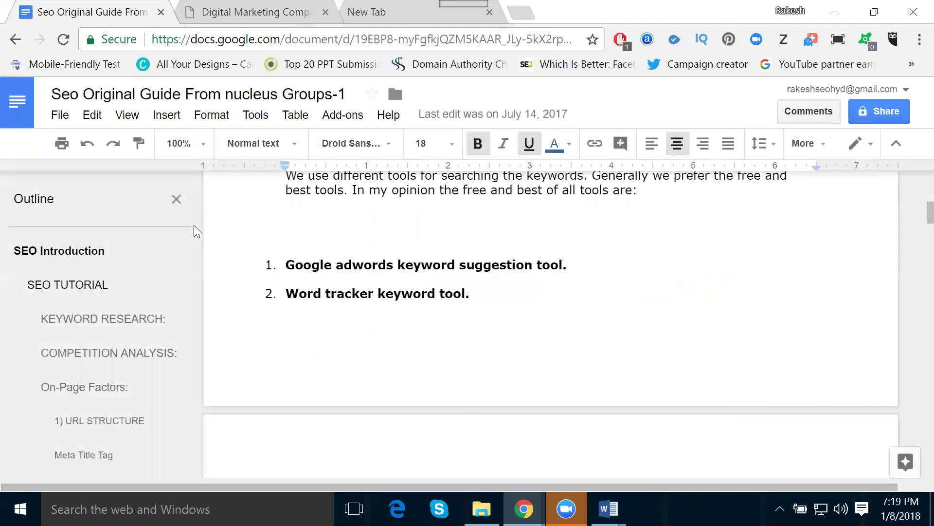
Go back to the Docs home page and create a new Blank document
left_click(12, 41)
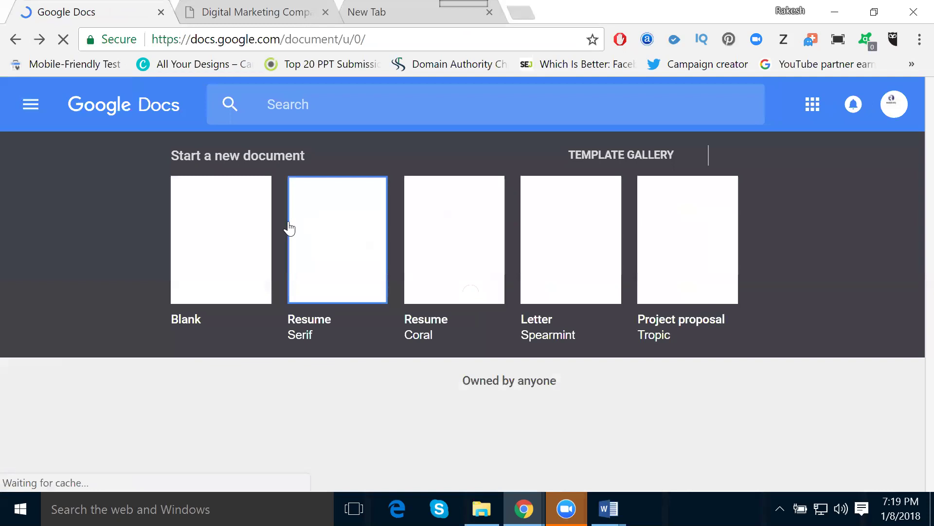
scroll(227, 251, "down", 3)
scroll(322, 254, "up", 3)
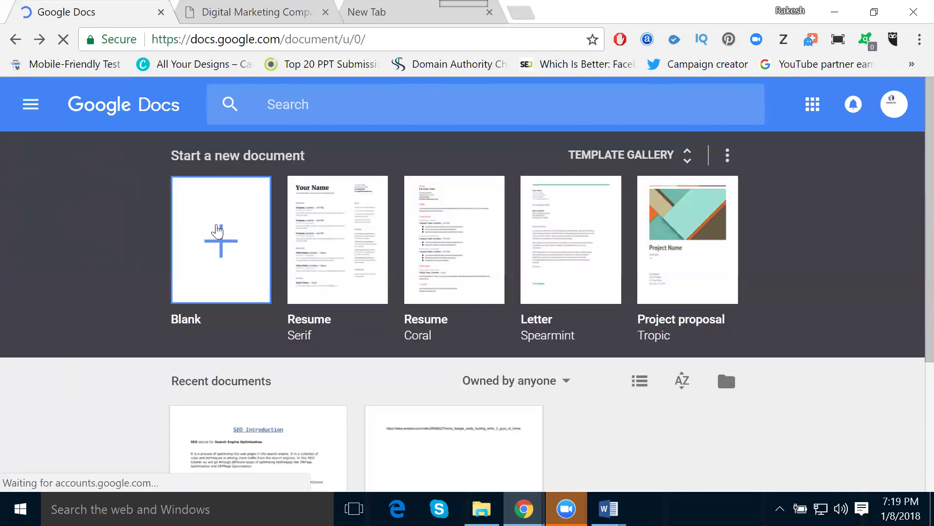
left_click(217, 226)
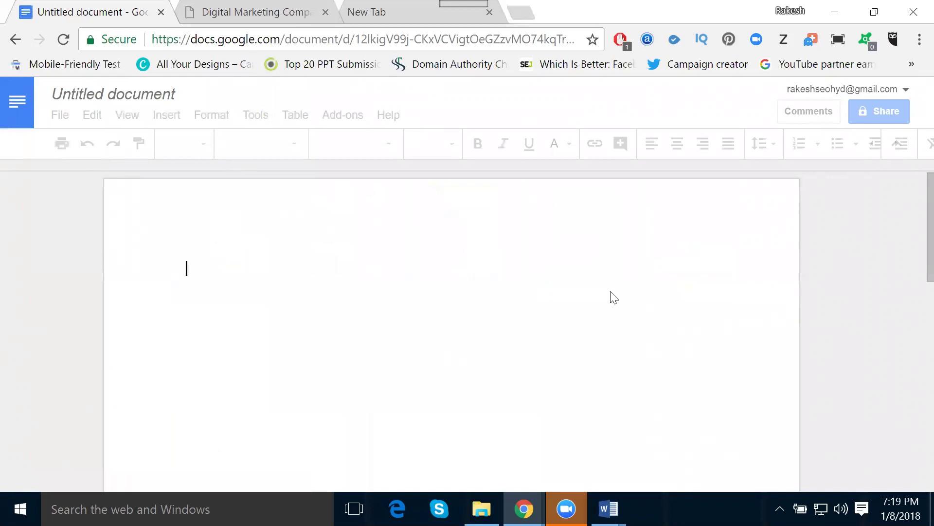
Copy the text from the 'digital markeing Training' Word file and return to the untitled Google Doc
mouse_move(608, 508)
left_click(664, 436)
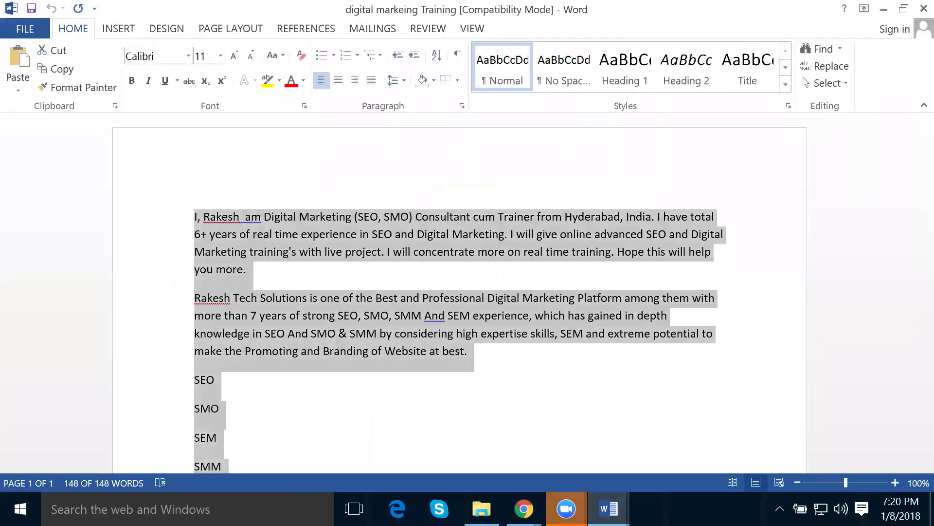
left_click(524, 509)
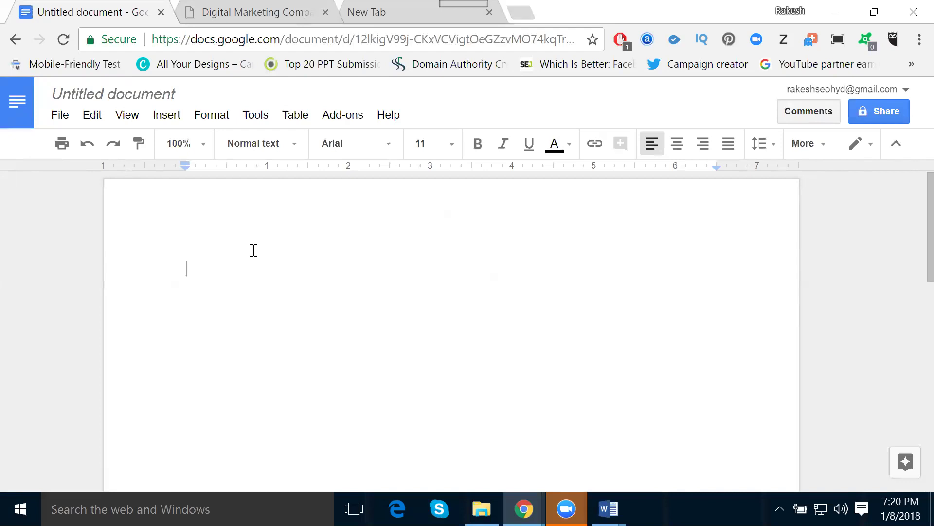
Paste the copied digital marketing training text into the new document
key("ctrl+v")
scroll(278, 271, "up", 10)
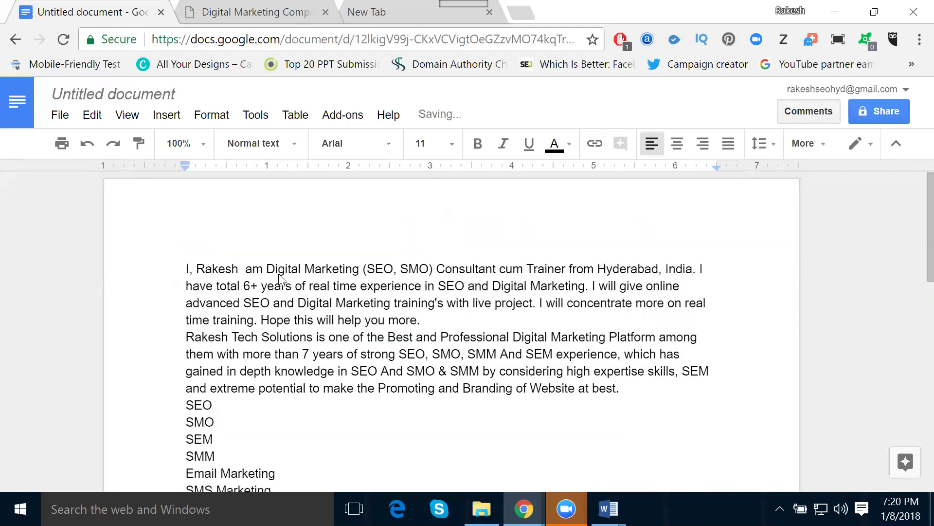
scroll(418, 253, "down", 3)
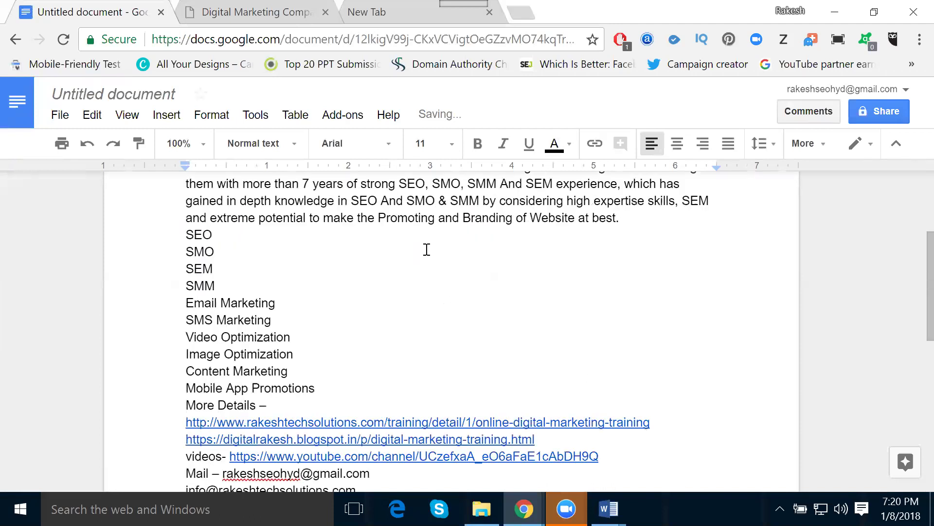
scroll(438, 243, "up", 2)
Add a blank line between the trainer introduction and the company paragraph
left_click(451, 239)
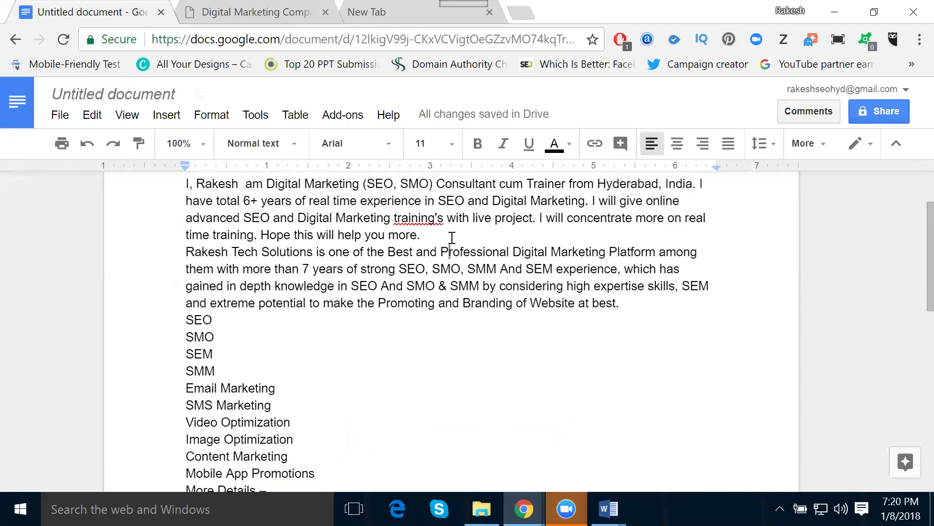
left_click(451, 233)
key("Up")
key("Return")
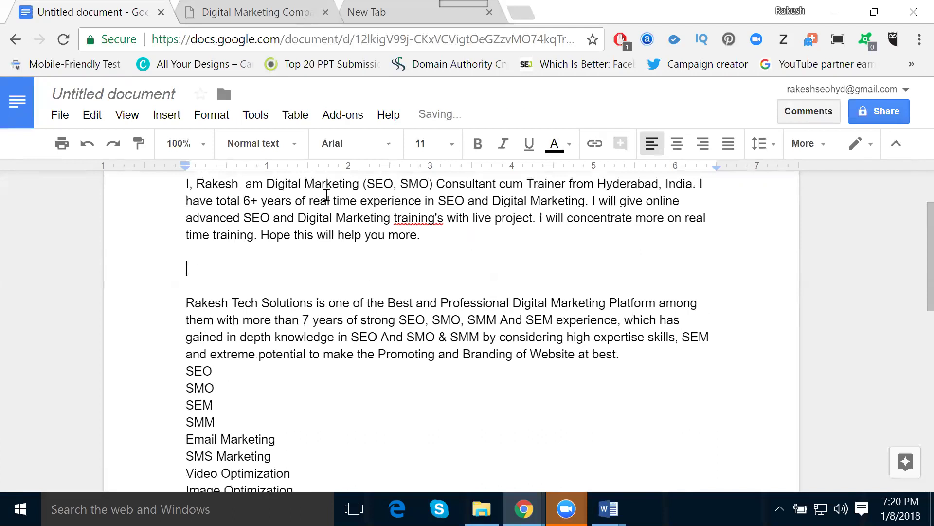
left_click(174, 120)
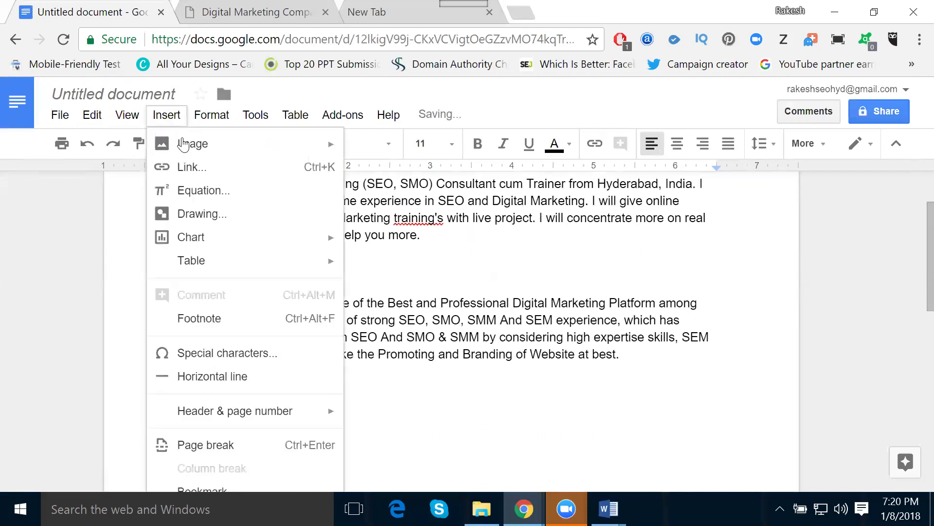
Upload the grey digital-marketing infographic from the computer below the introduction paragraph
mouse_move(183, 149)
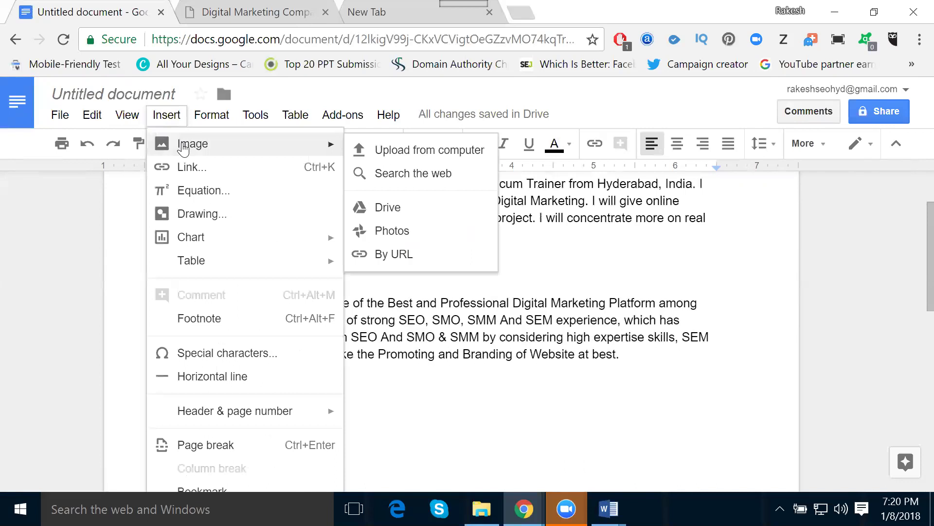
left_click(409, 150)
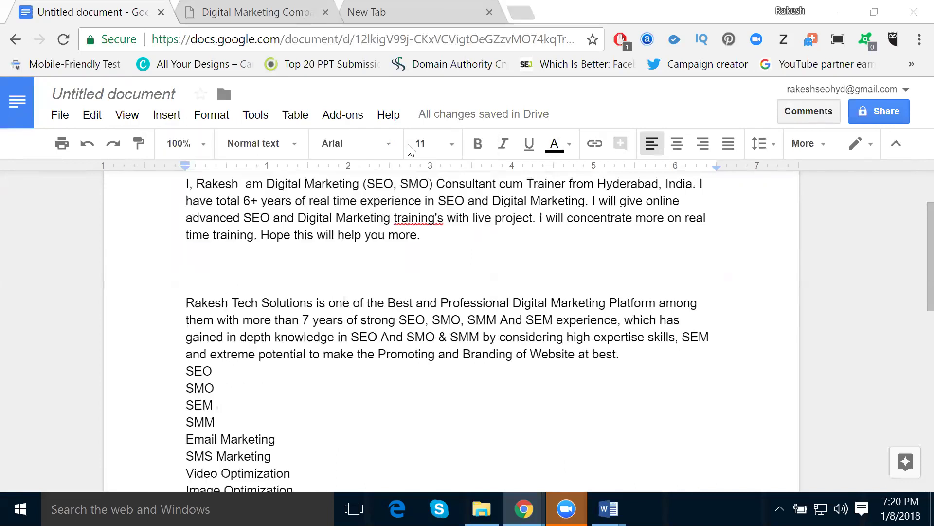
scroll(334, 199, "down", 3)
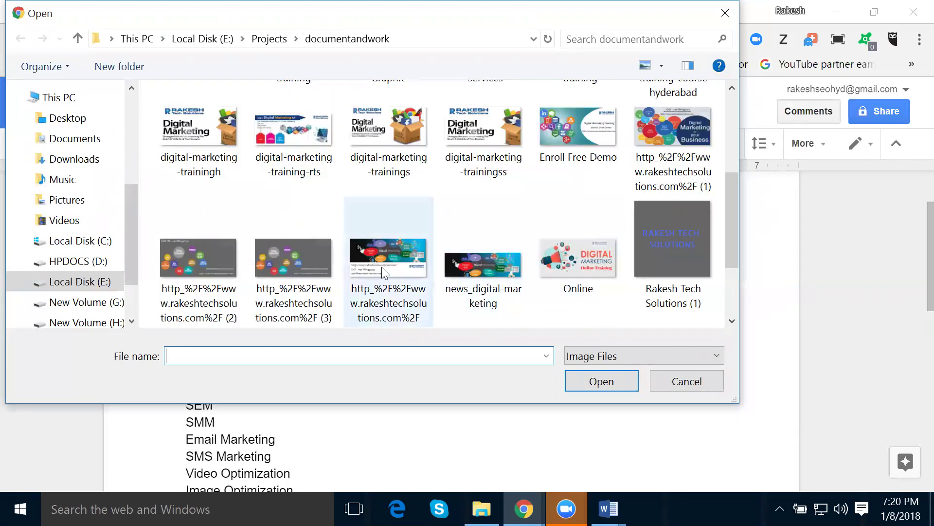
left_click(192, 260)
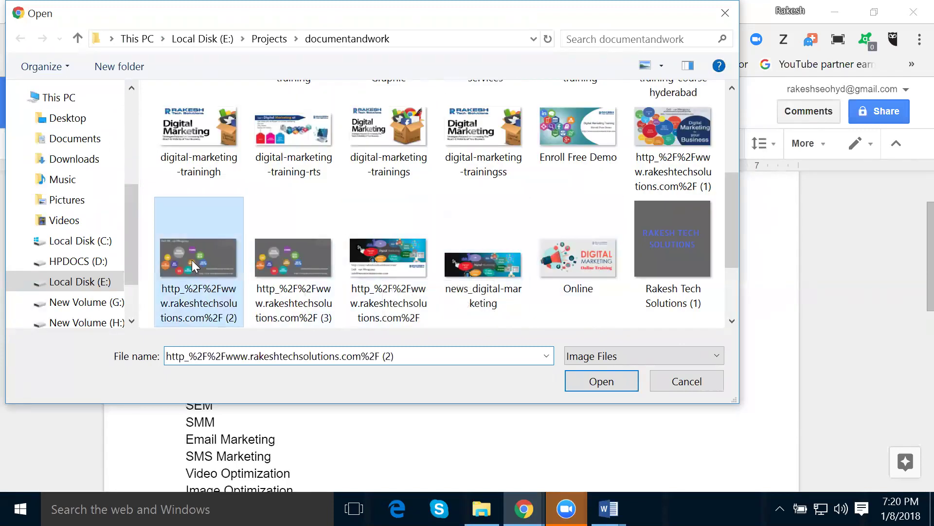
double_click(191, 260)
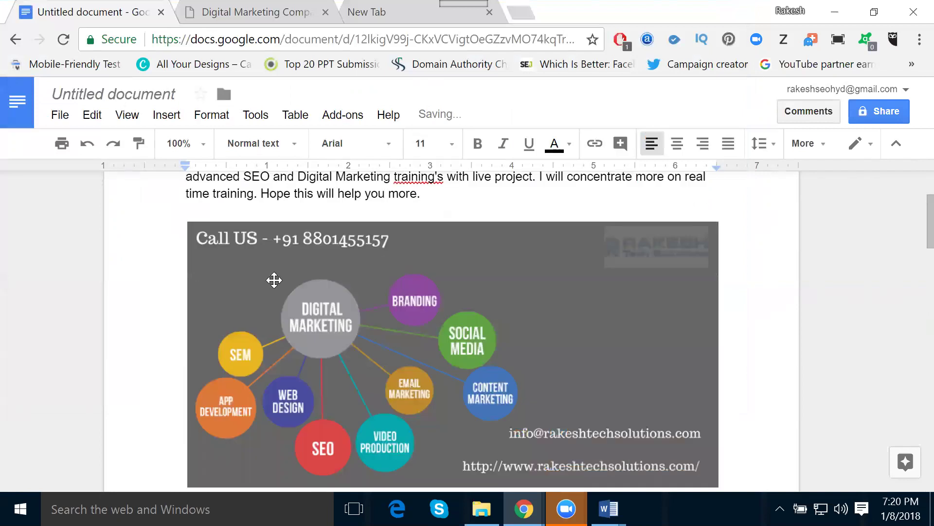
scroll(274, 280, "down", 3)
scroll(274, 280, "down", 2)
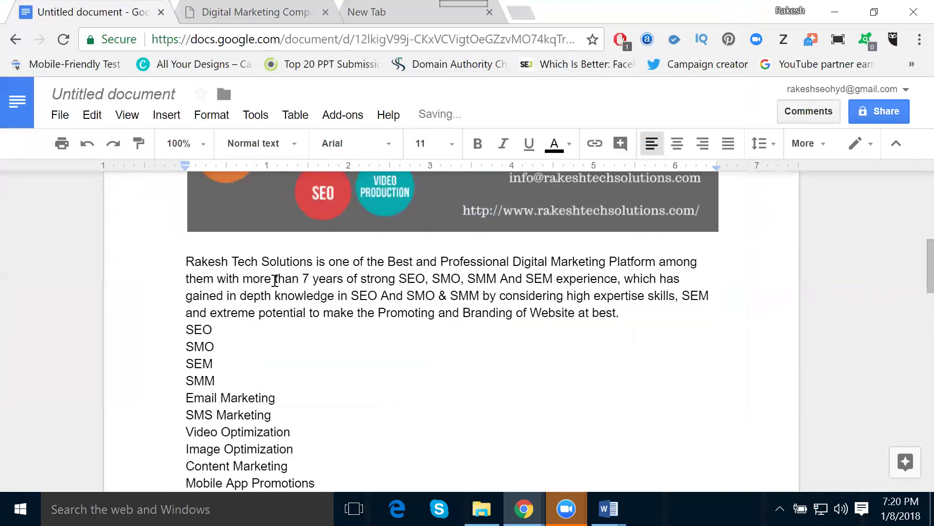
scroll(275, 281, "down", 2)
Select 'Digital Marketing Online Training Institute in Hyderabad' in the Word keywords document, then return to the Google Doc
mouse_move(608, 509)
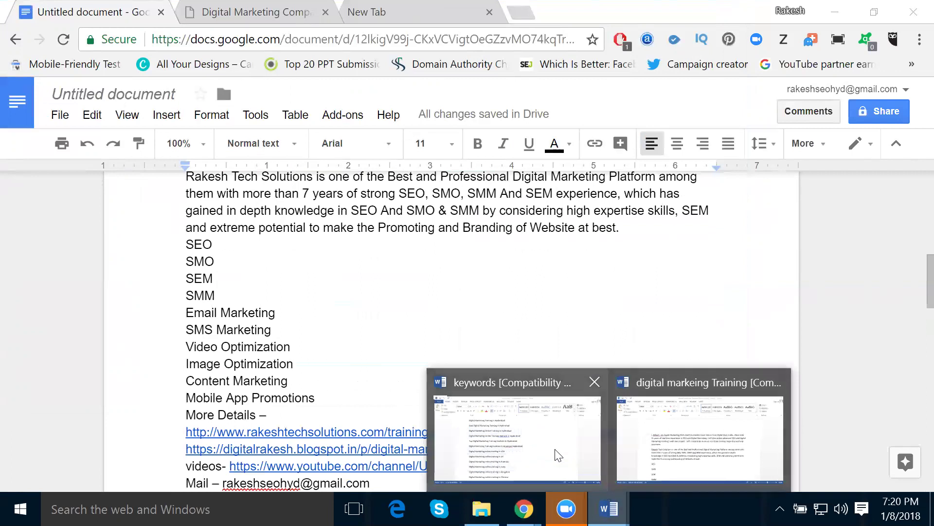
left_click(558, 455)
scroll(272, 307, "up", 3)
left_click_drag(191, 302, 472, 301)
key("ctrl+c")
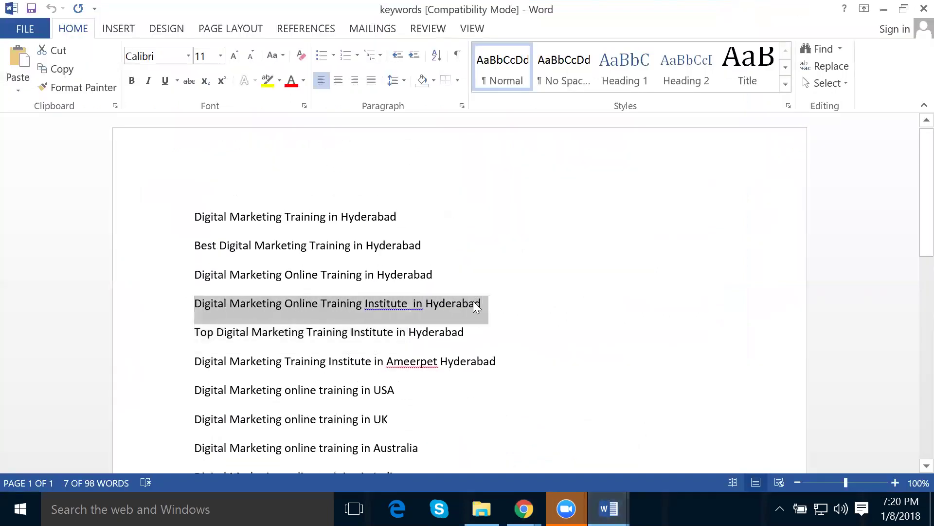
left_click(608, 509)
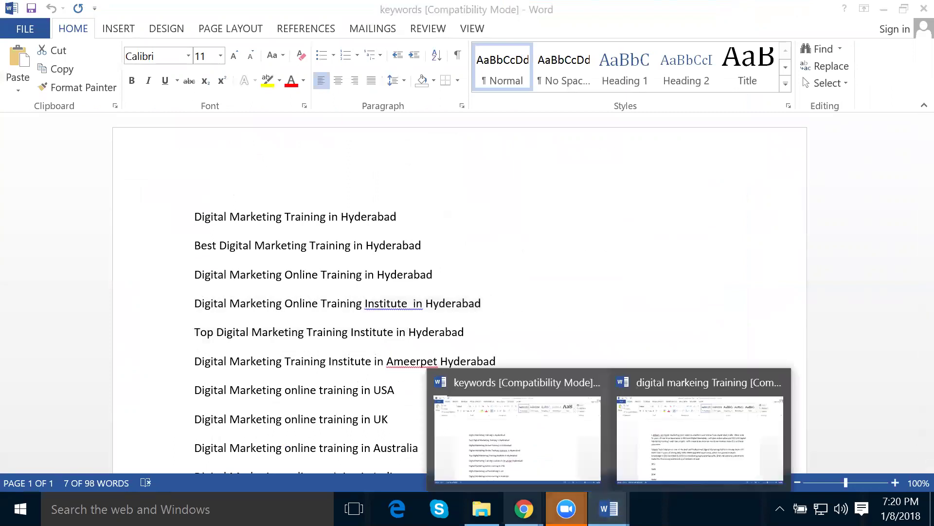
mouse_move(524, 509)
left_click(410, 450)
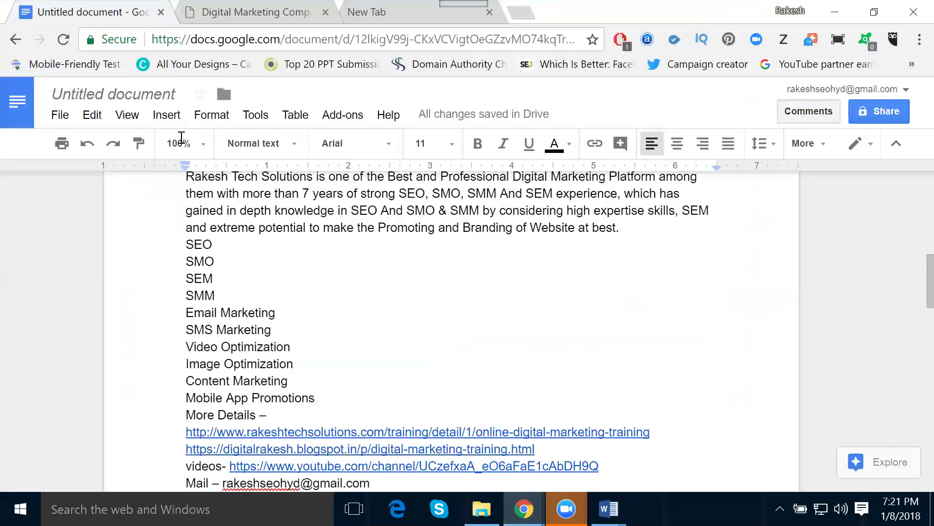
Rename the document to 'Digital Marketing Online Training Institute in Hyderabad' by pasting the keyword line
left_click(156, 92)
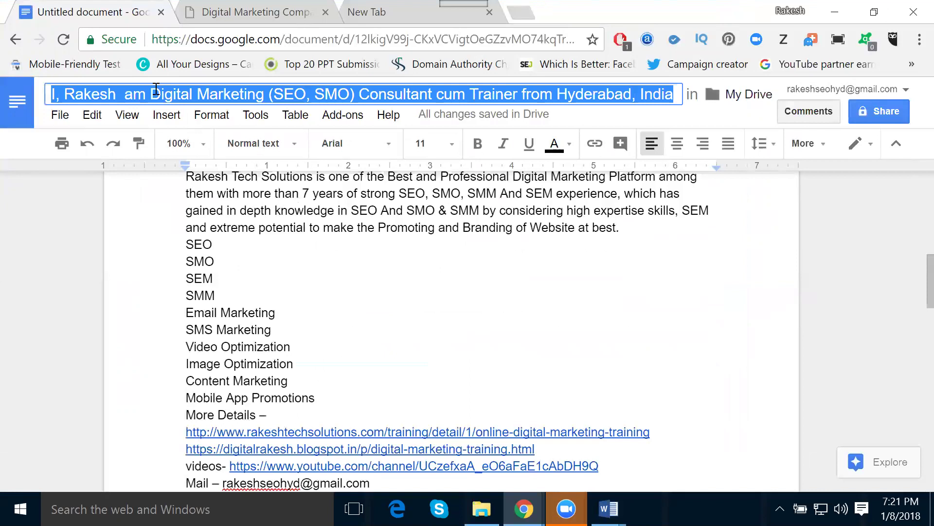
key("ctrl+v")
left_click(754, 307)
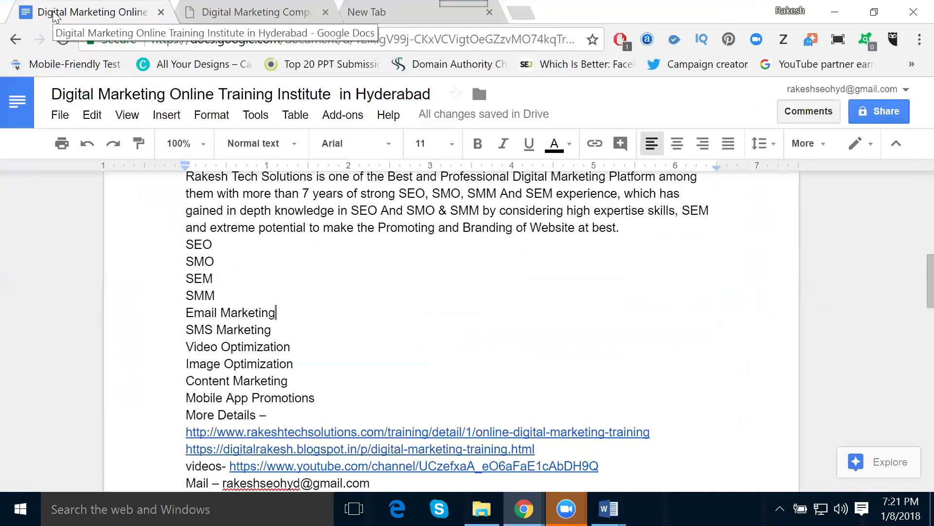
scroll(525, 324, "up", 10)
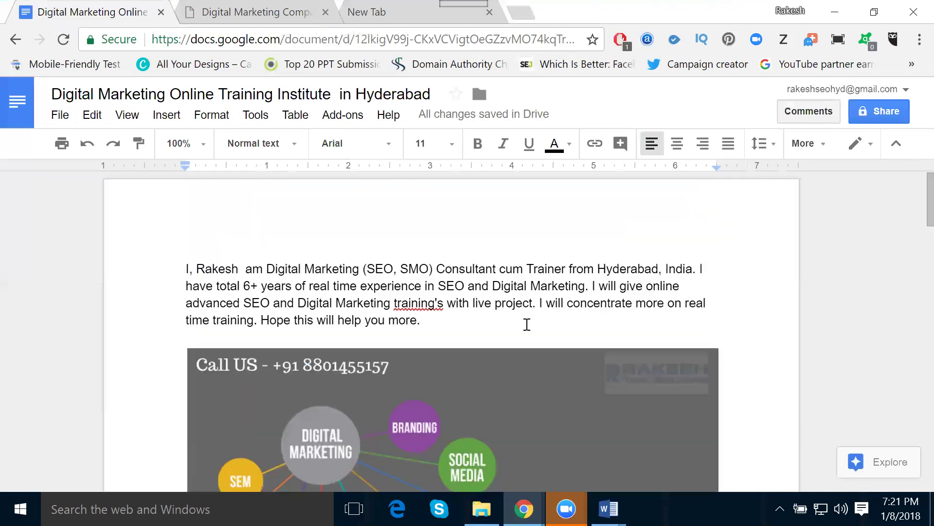
Download the document as a PDF Document (.pdf) from File > Download as
left_click(60, 114)
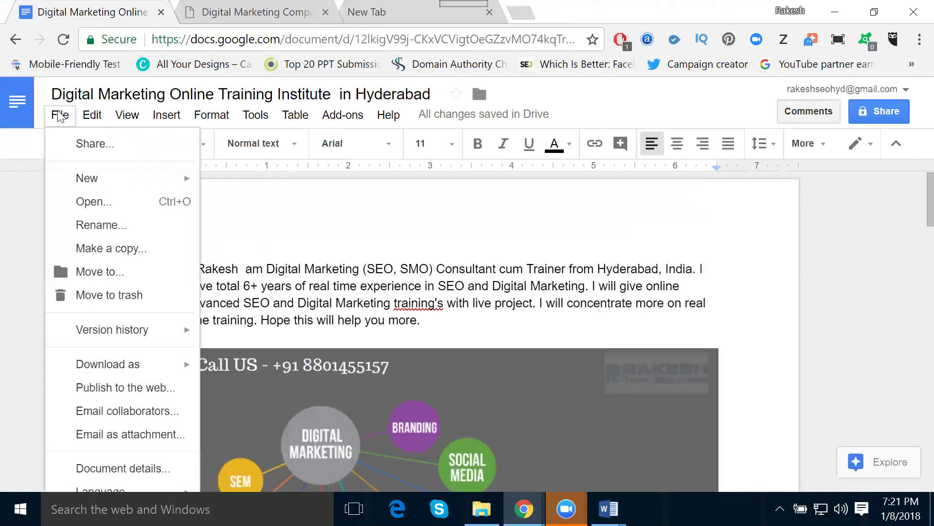
mouse_move(92, 115)
mouse_move(60, 117)
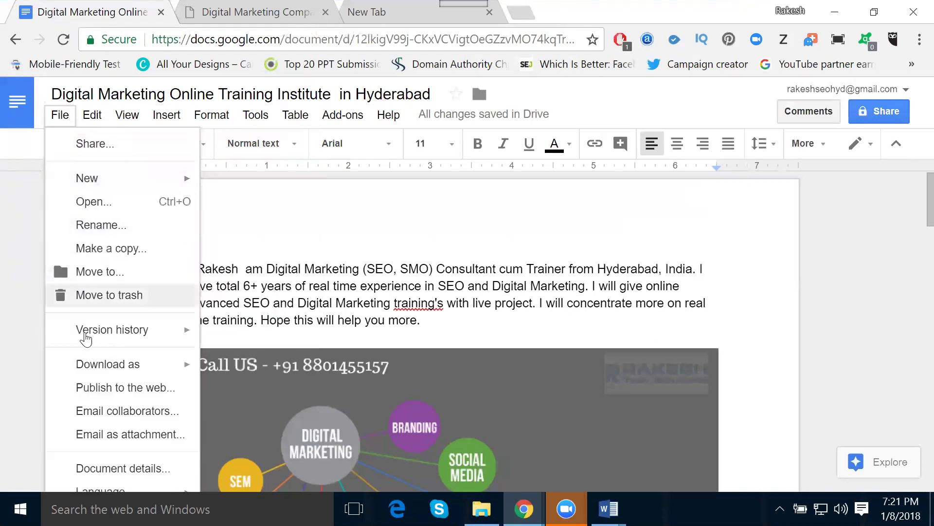
mouse_move(88, 370)
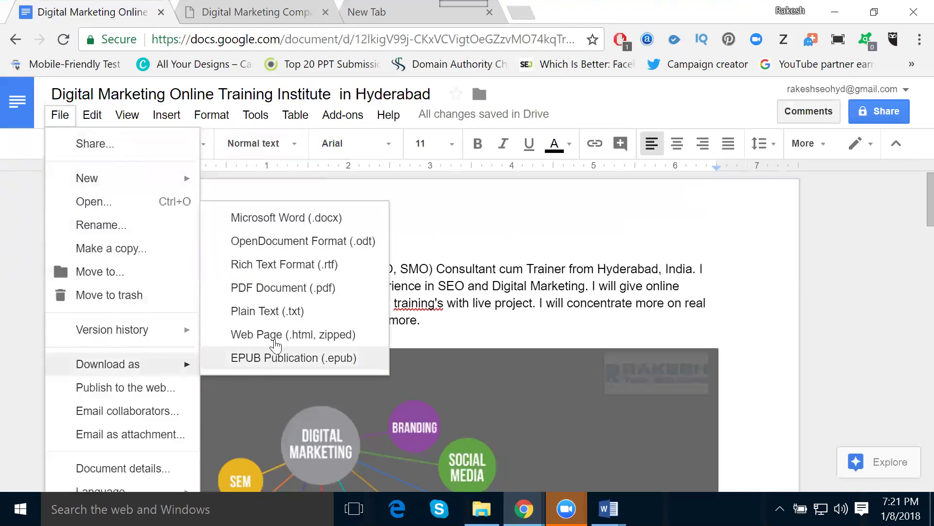
left_click(271, 294)
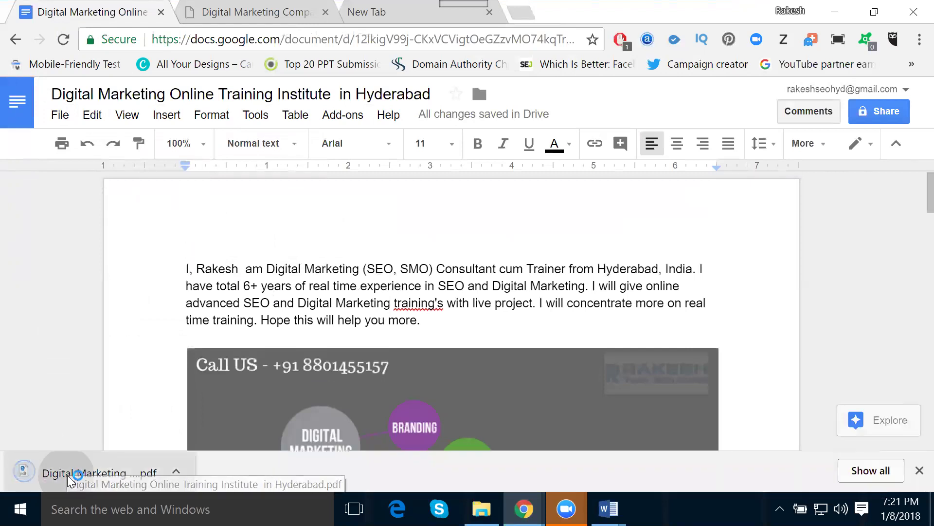
Open the downloaded PDF from the download bar and scroll through both pages
left_click(68, 475)
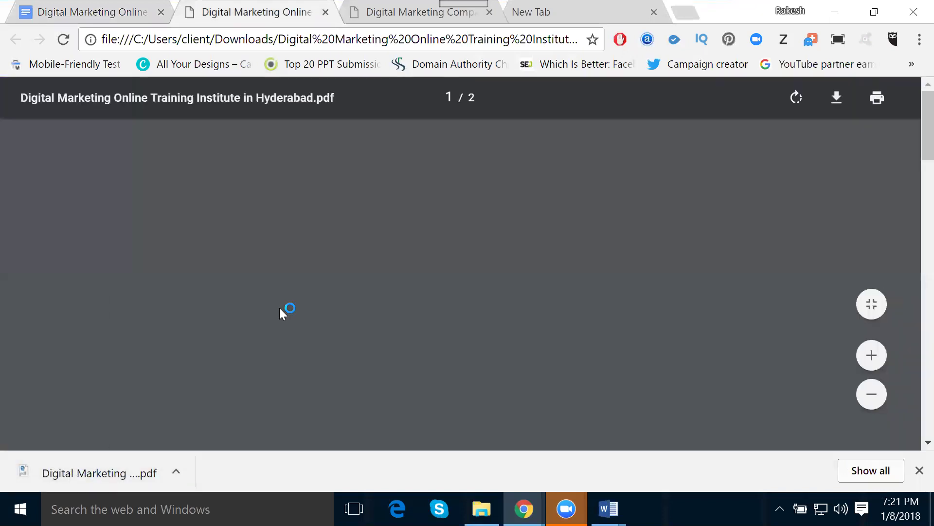
scroll(317, 224, "down", 10)
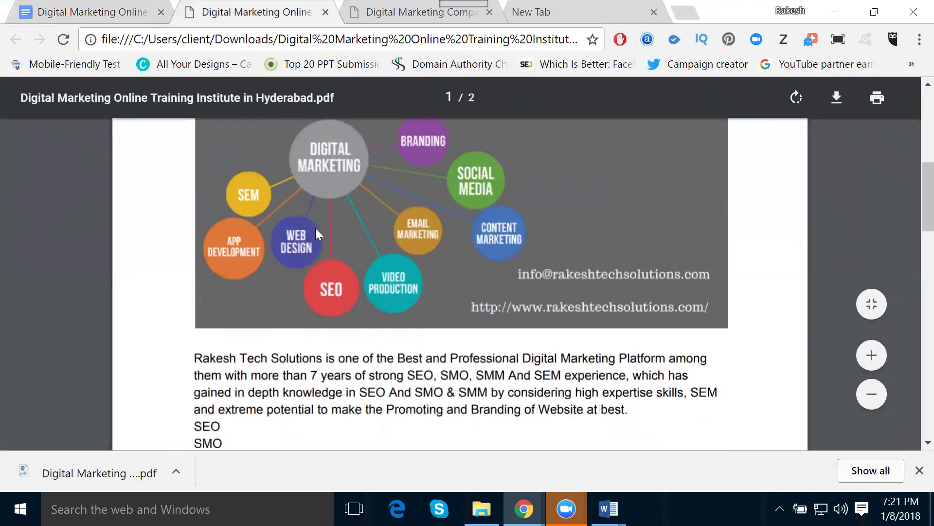
scroll(316, 237, "down", 5)
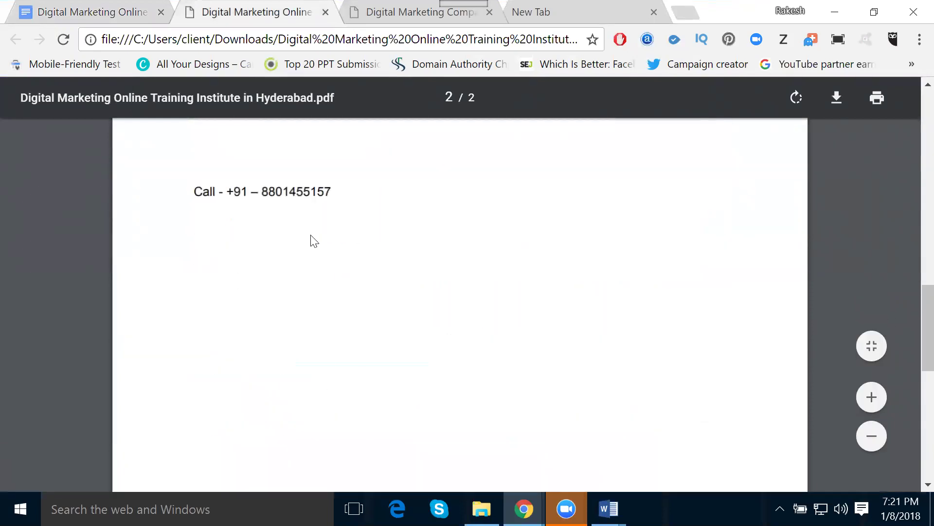
scroll(608, 244, "up", 5)
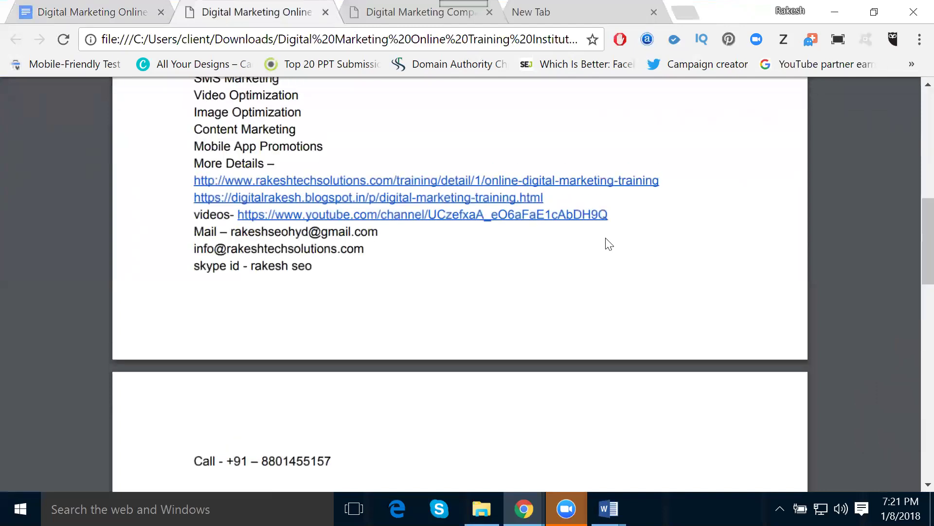
scroll(623, 228, "up", 10)
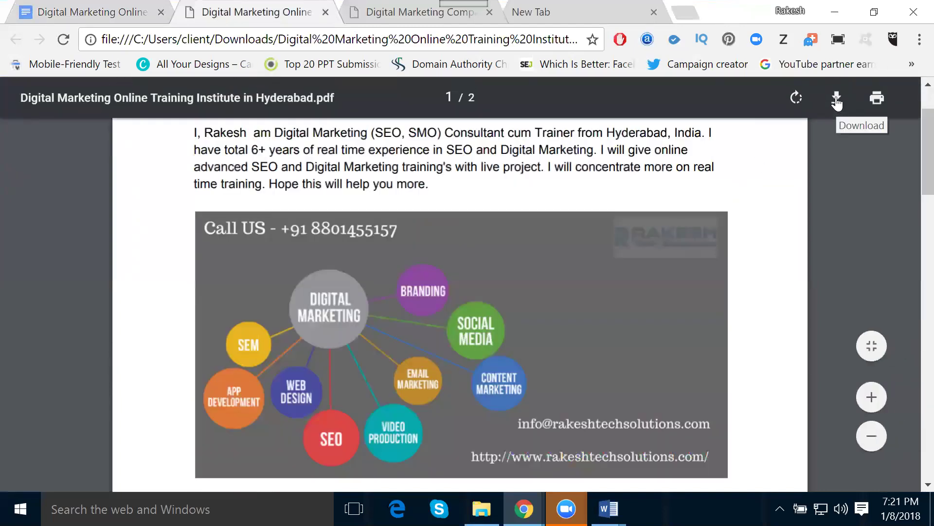
Save a copy of the PDF from Chrome's viewer to Local Disk (E:), then switch to File Explorer
left_click(836, 100)
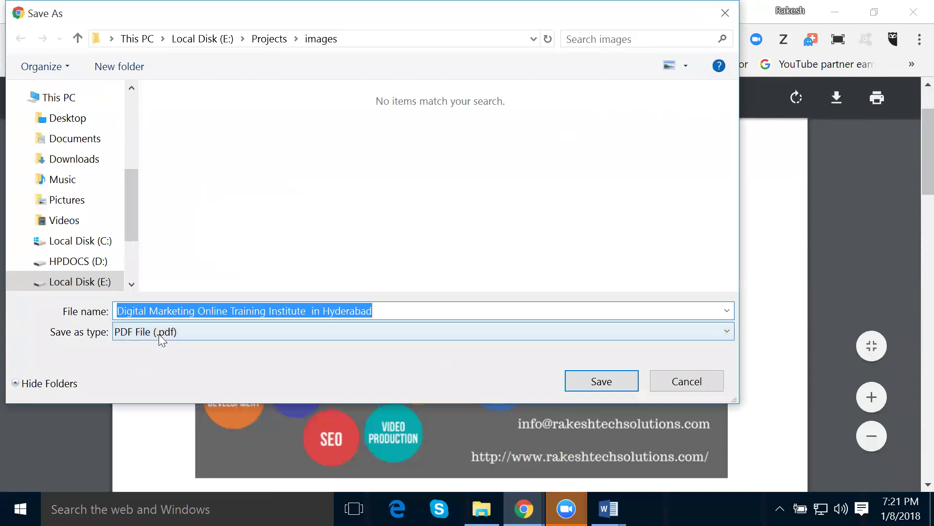
left_click(83, 281)
left_click(604, 380)
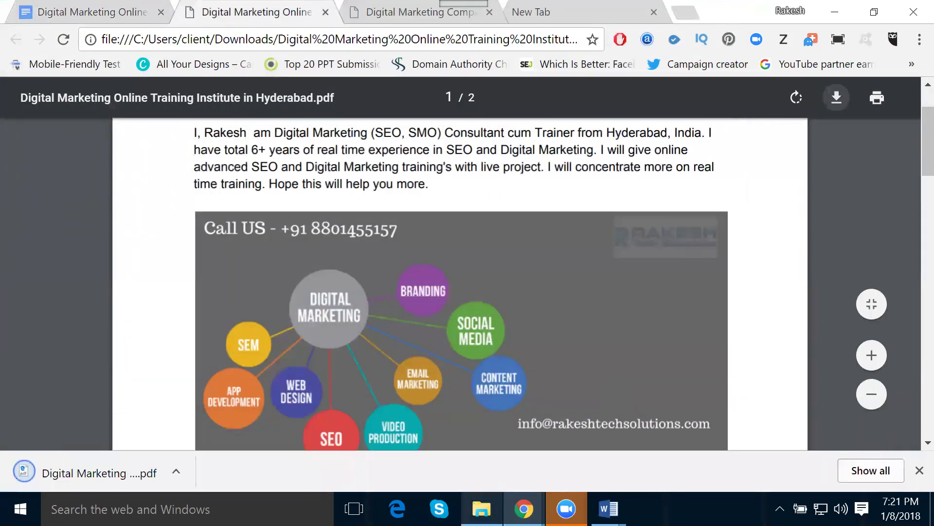
key("alt+Tab")
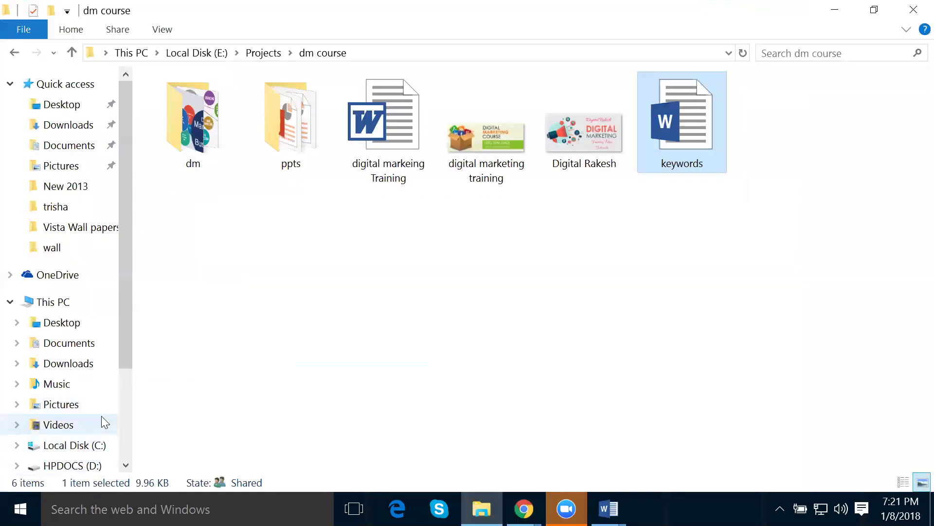
Show the saved 199 KB PDF on Local Disk (E:), then minimise File Explorer
scroll(101, 415, "down", 1)
left_click(77, 460)
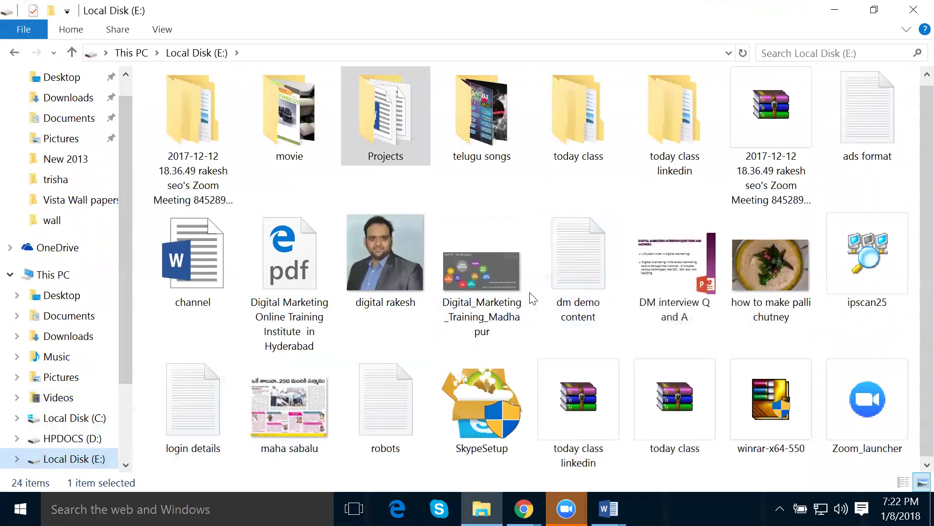
right_click(288, 11)
left_click(305, 67)
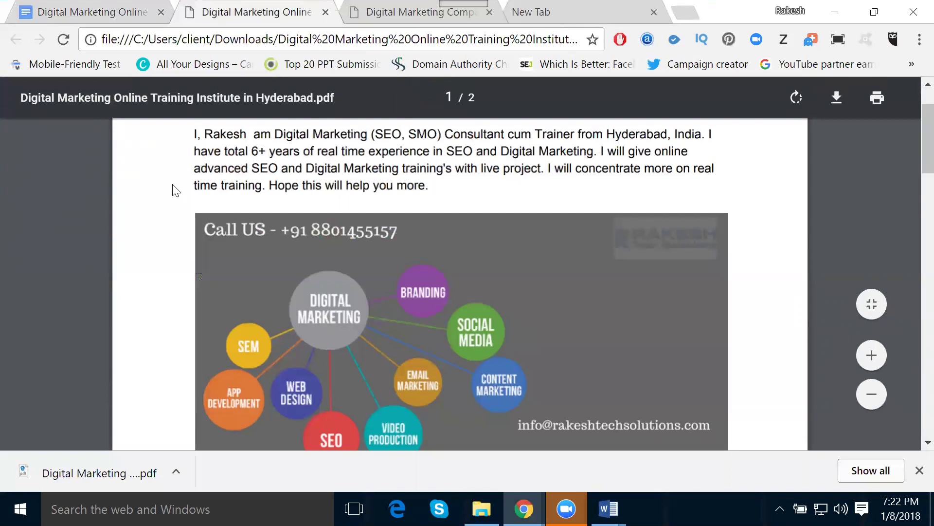
From the Docs home page, reopen 'Digital Marketing Online Training Institute in Hyderabad' from recent documents
left_click(114, 10)
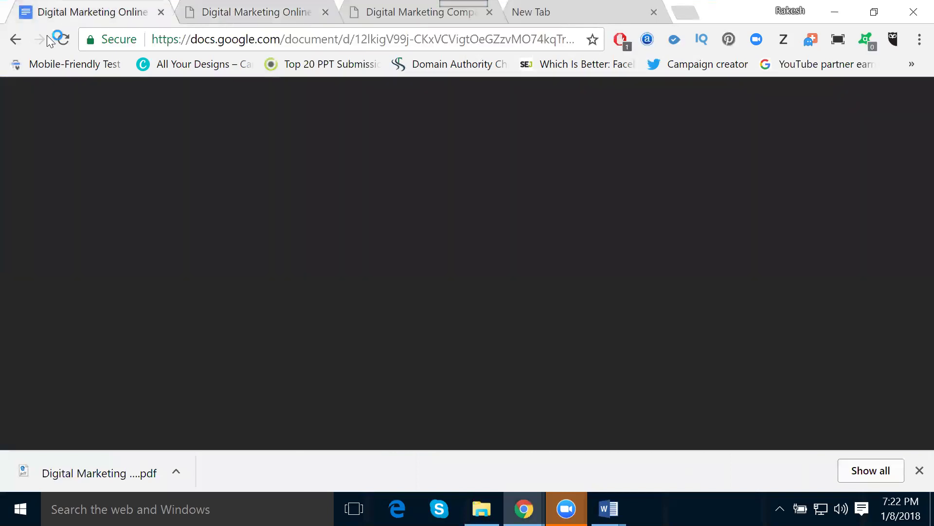
left_click(16, 40)
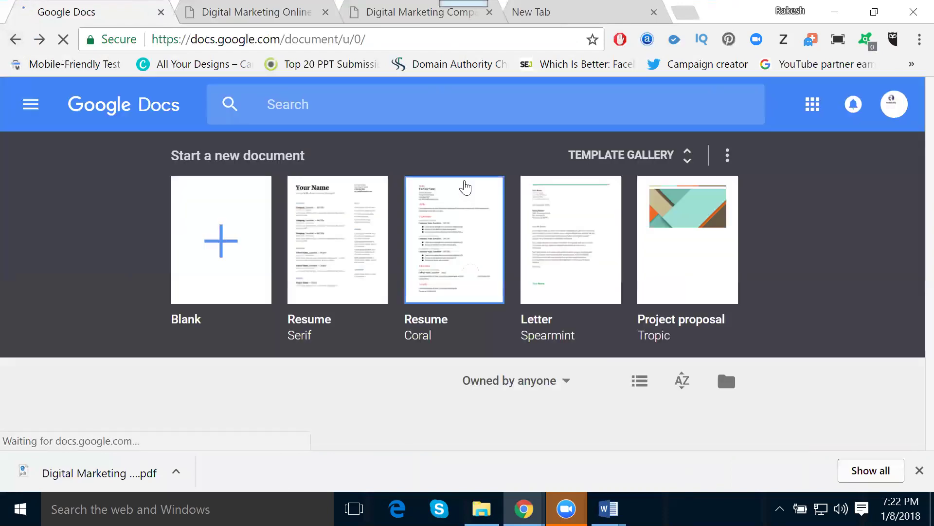
scroll(752, 254, "down", 5)
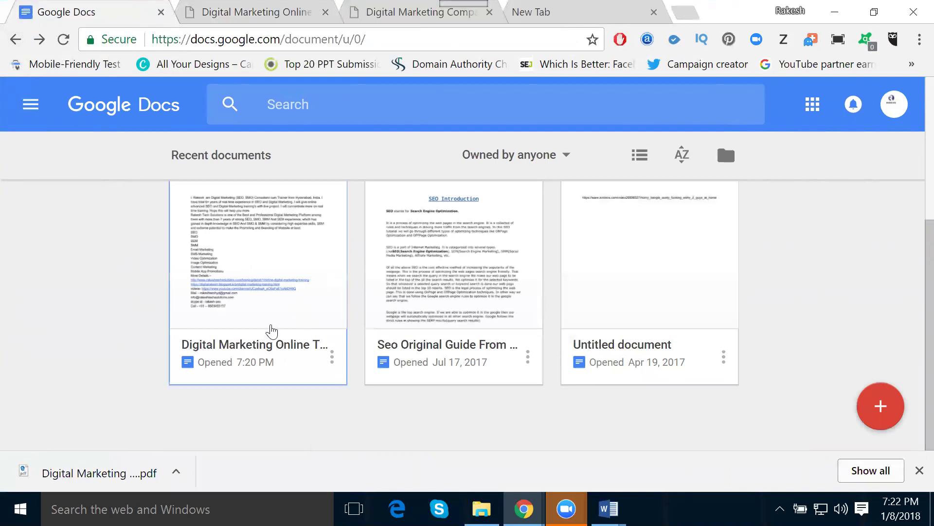
left_click(268, 330)
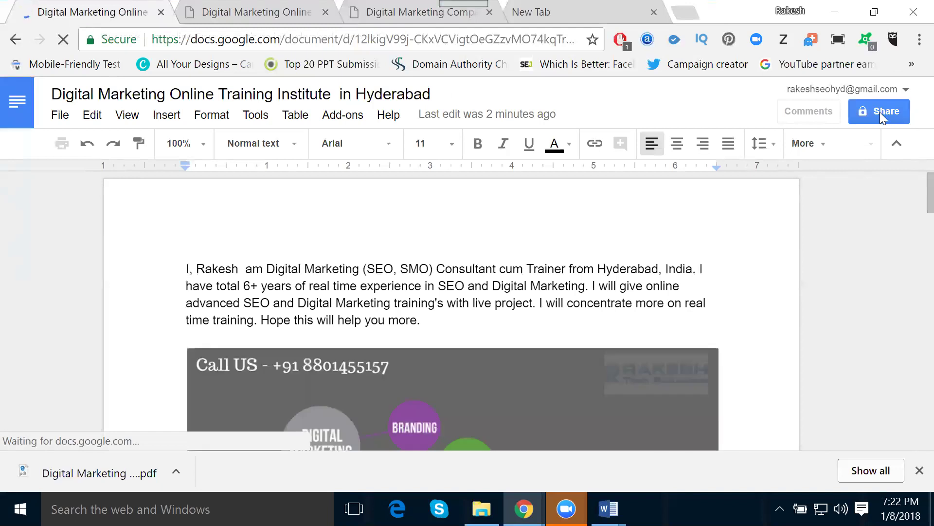
Share the document with the collaborator as Can view and send the invitation
left_click(881, 111)
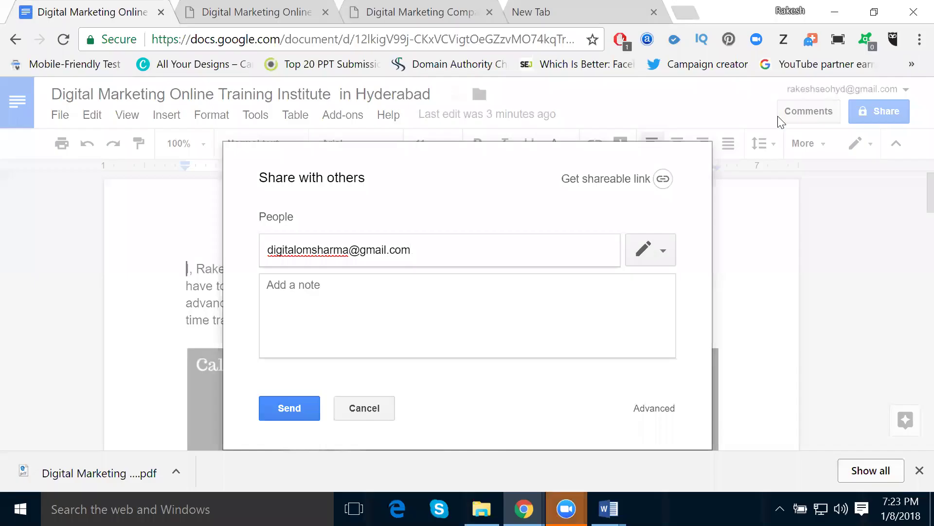
left_click(651, 251)
left_click(631, 329)
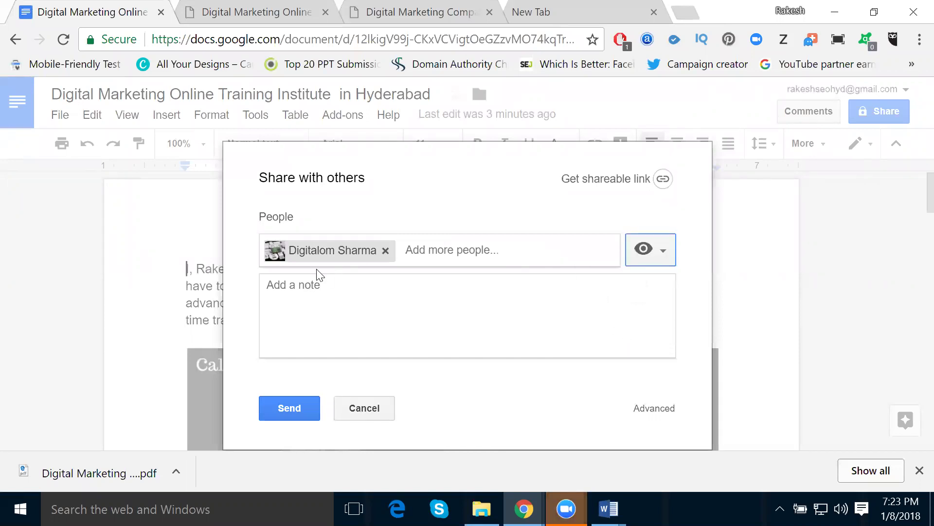
left_click(434, 249)
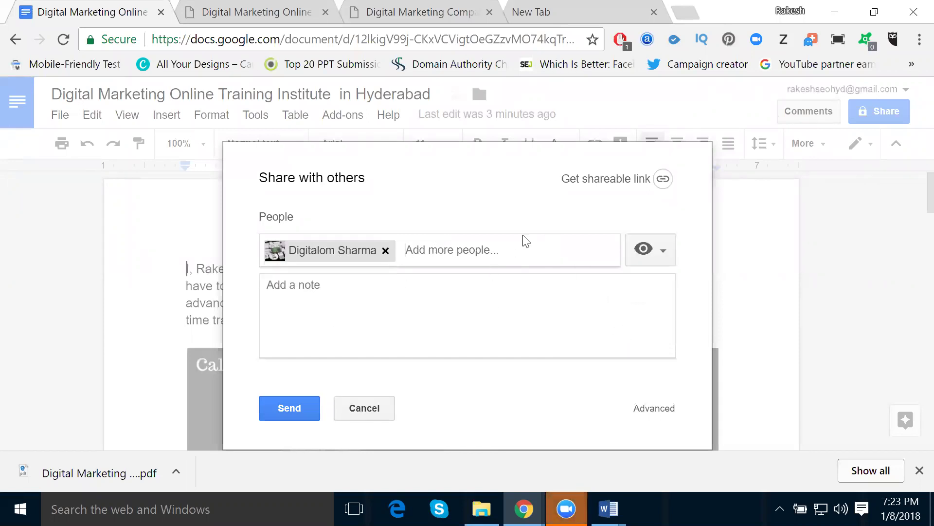
left_click(307, 407)
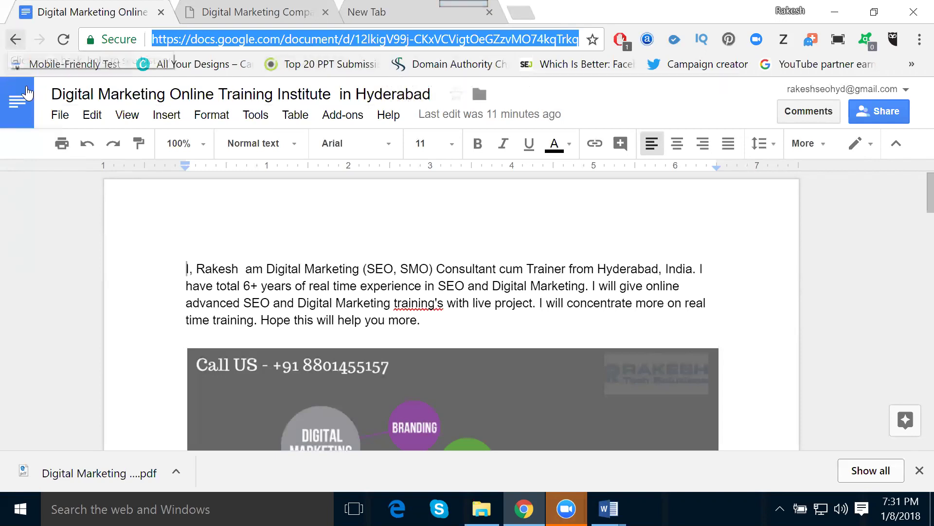
Glance at the File menu and scroll the document, then go back to the Docs home page
left_click(60, 117)
left_click(61, 117)
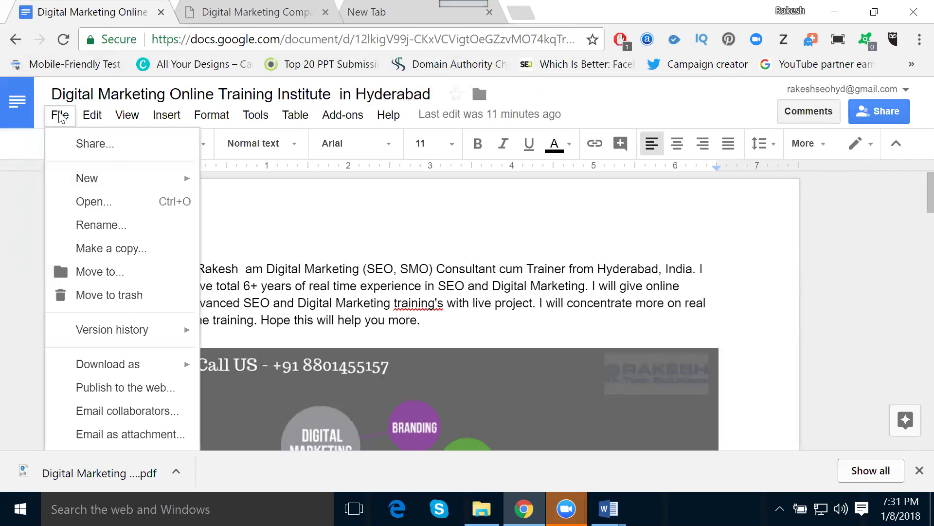
left_click(10, 204)
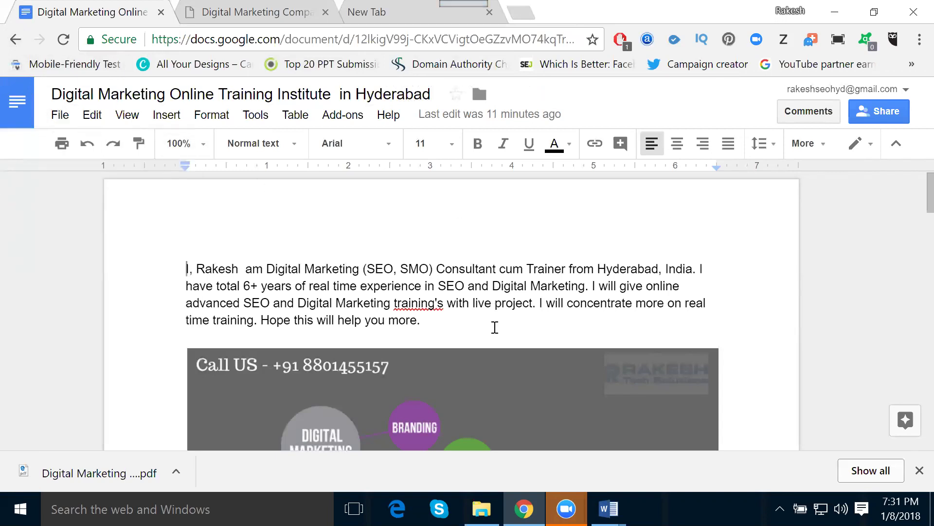
scroll(495, 327, "down", 15)
scroll(489, 319, "up", 2)
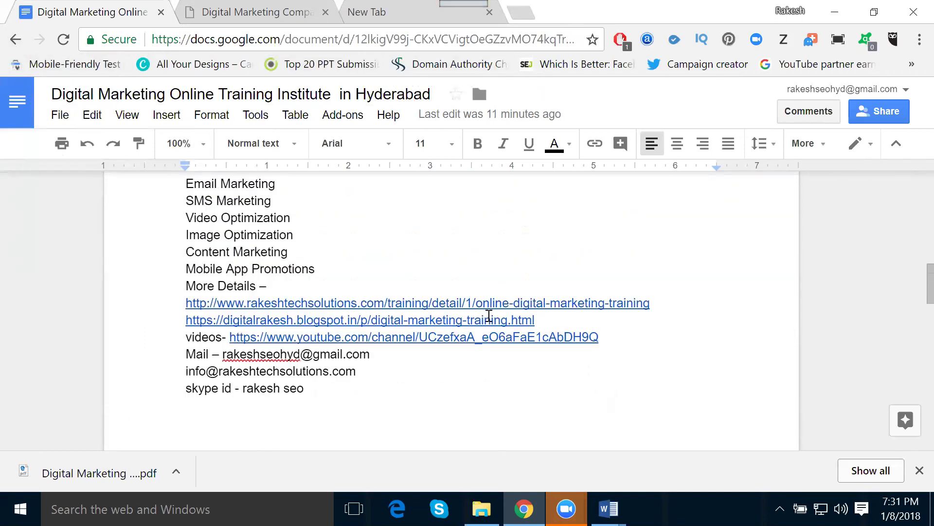
scroll(487, 312, "down", 3)
scroll(487, 310, "up", 10)
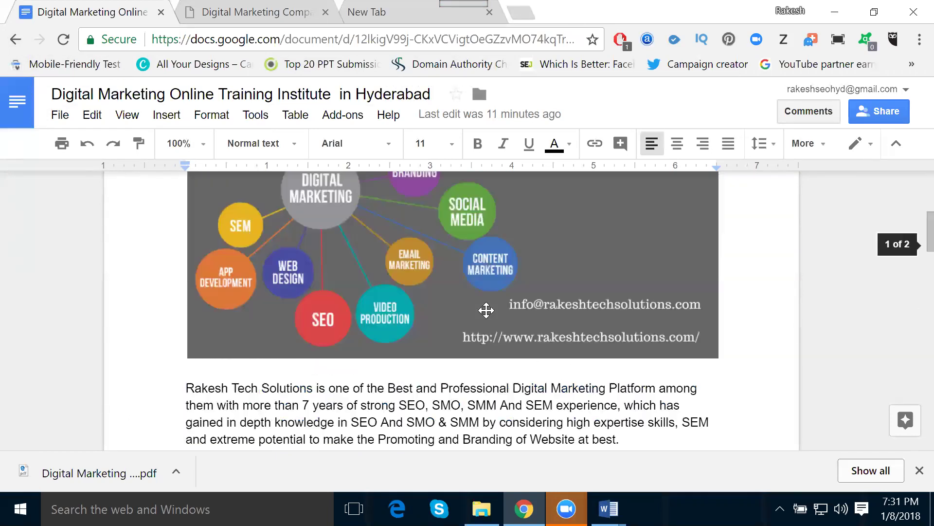
scroll(485, 311, "up", 5)
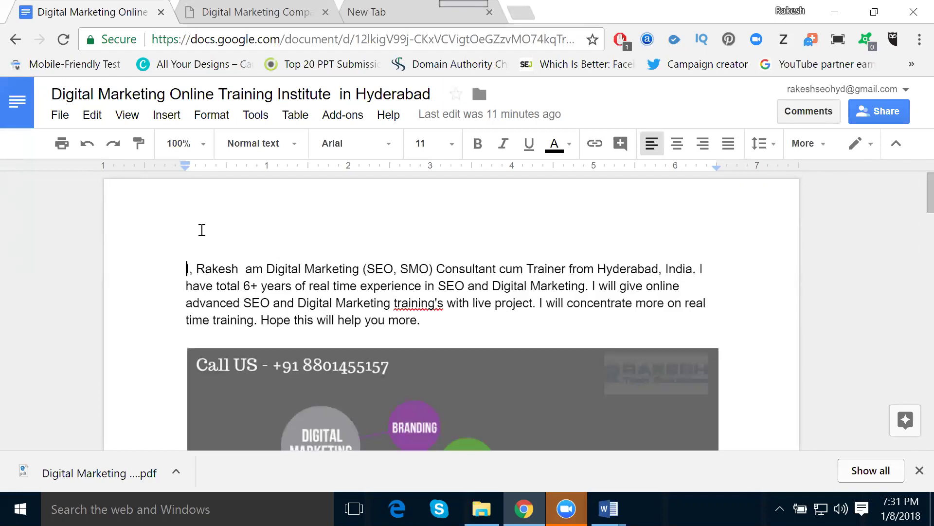
left_click(213, 257)
left_click(16, 40)
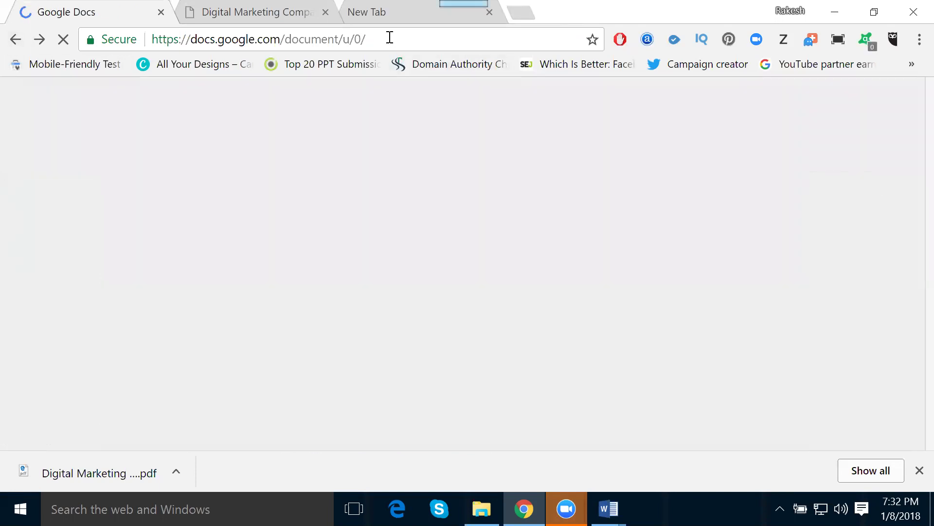
Turn Available offline on and then off again for the Digital Marketing document
left_click(389, 38)
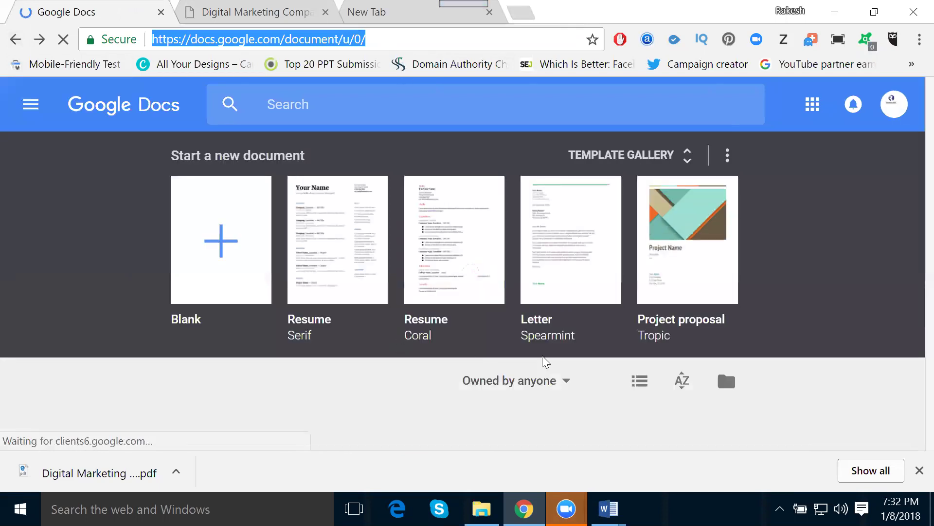
scroll(544, 355, "down", 5)
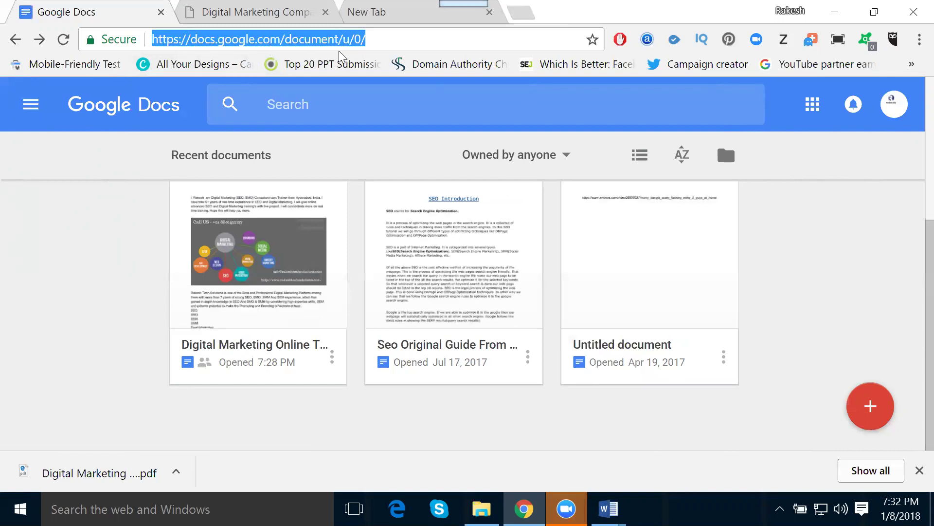
left_click(331, 356)
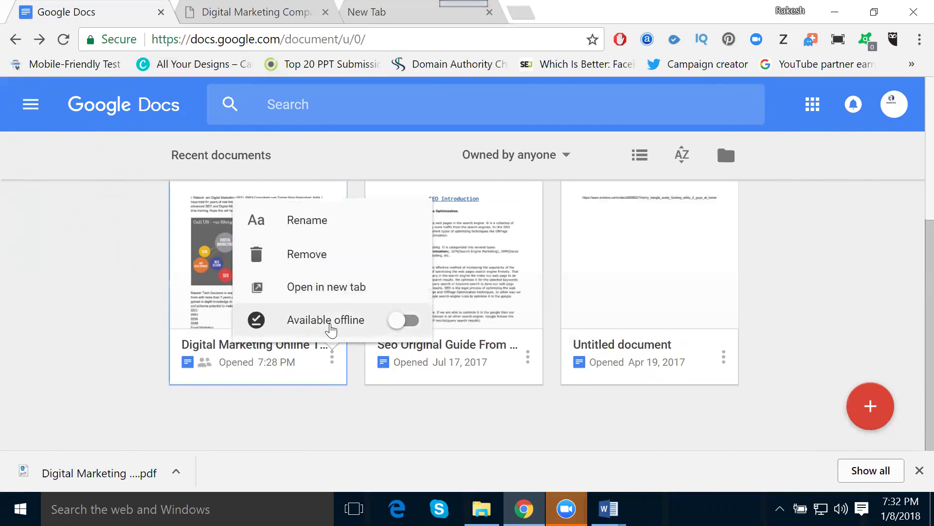
left_click(409, 322)
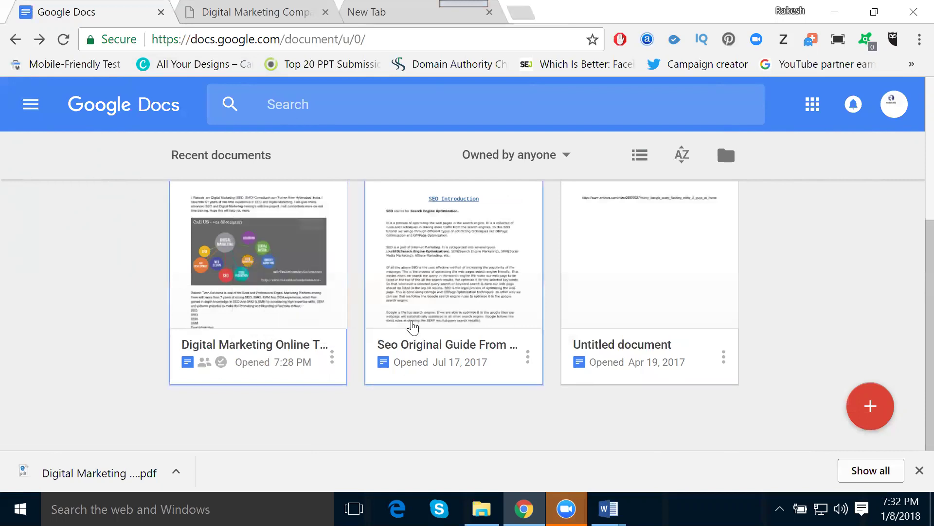
left_click(332, 357)
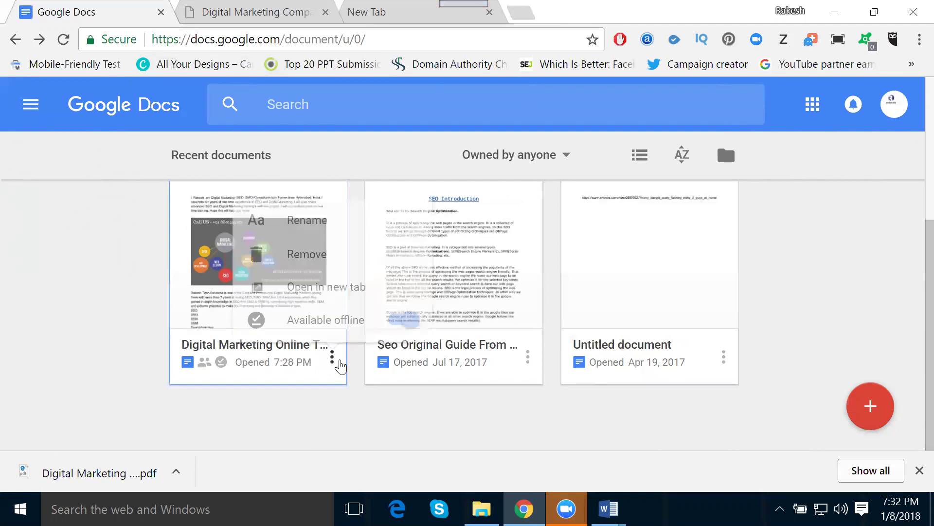
left_click(394, 321)
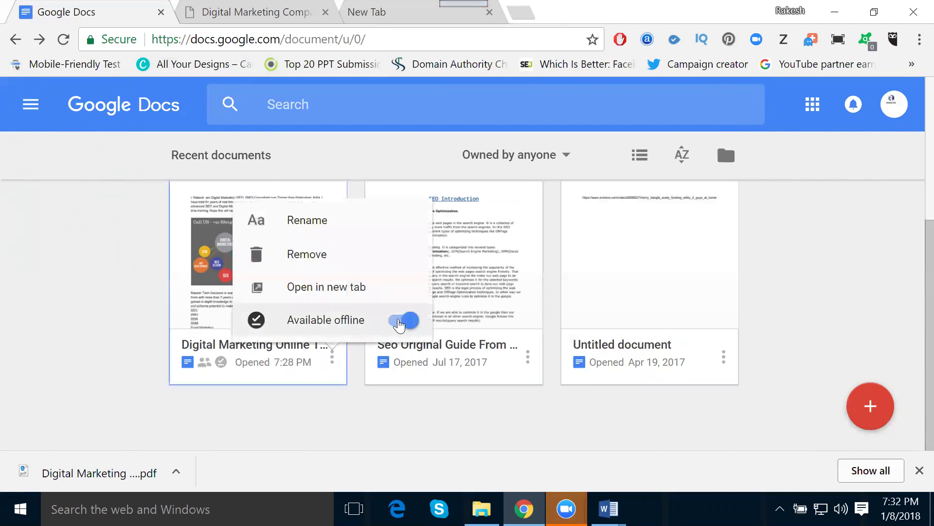
Make the Untitled document available offline, then open Digital Marketing in a new tab
left_click(723, 357)
left_click(791, 322)
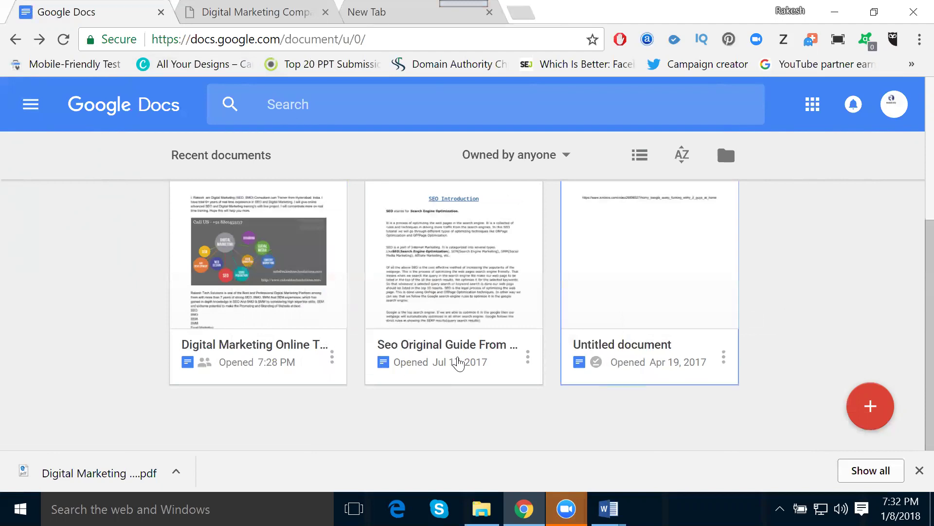
left_click(333, 358)
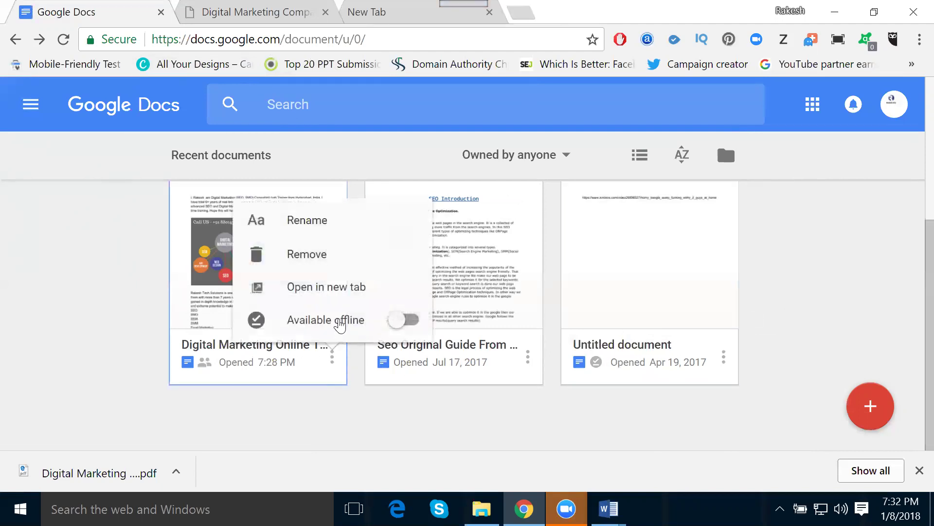
left_click(335, 289)
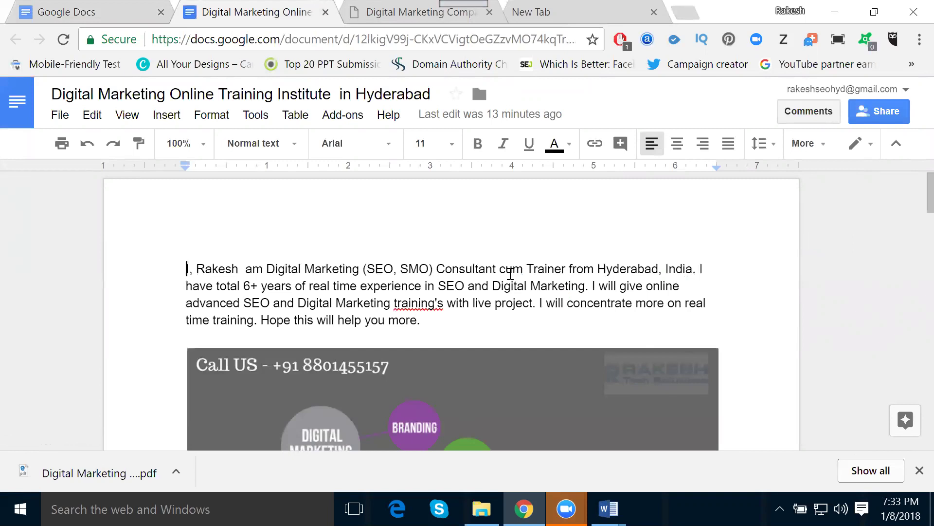
Review the Share dialog's access levels (Can edit, Can comment, Can view) for the already-shared document
left_click(871, 113)
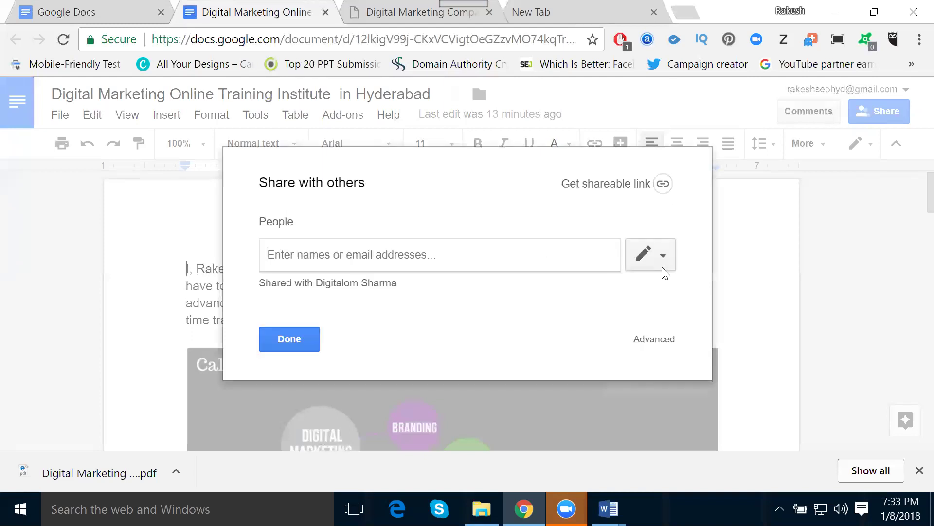
left_click(663, 257)
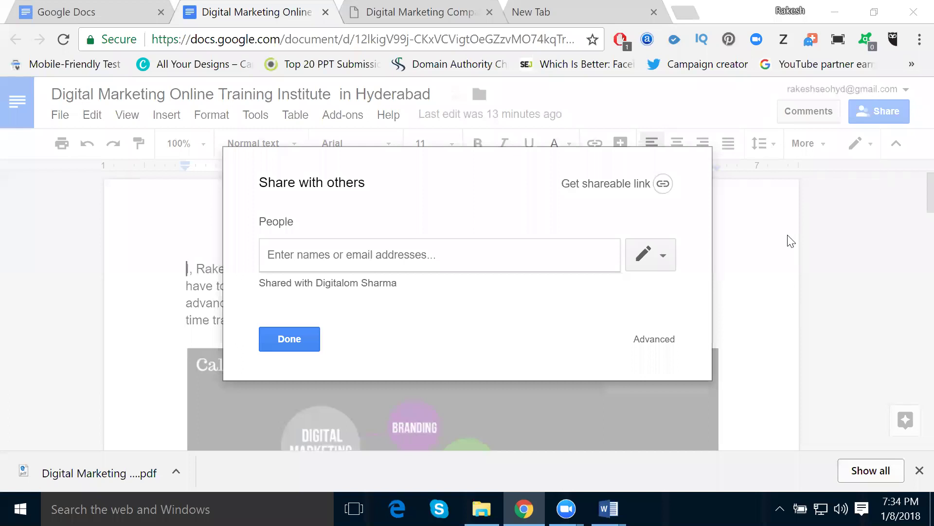
left_click(460, 259)
left_click(651, 262)
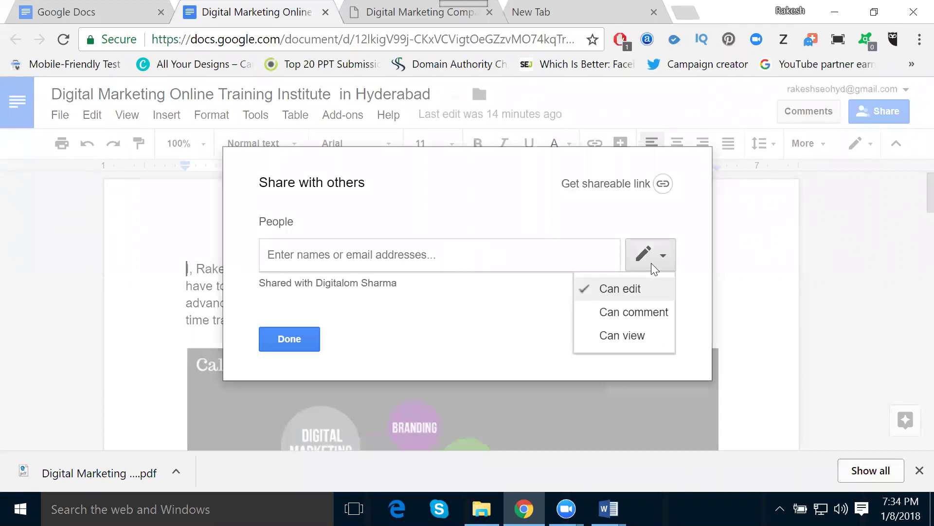